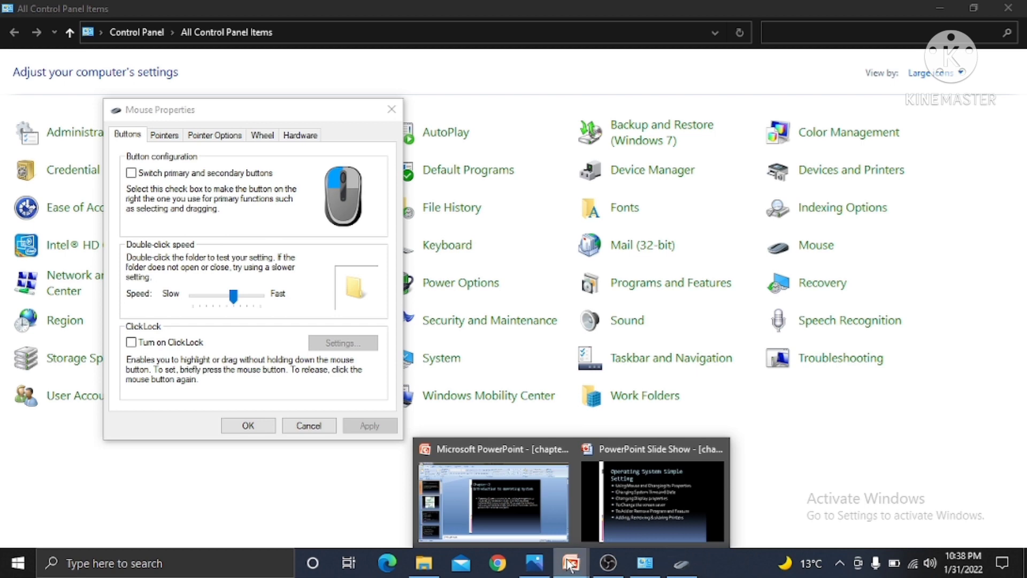
# Step: Switch to the PowerPoint slide show, bring the Mouse Properties dialog in front of it and reposition the dialog over the slide
pyautogui.click(707, 527)
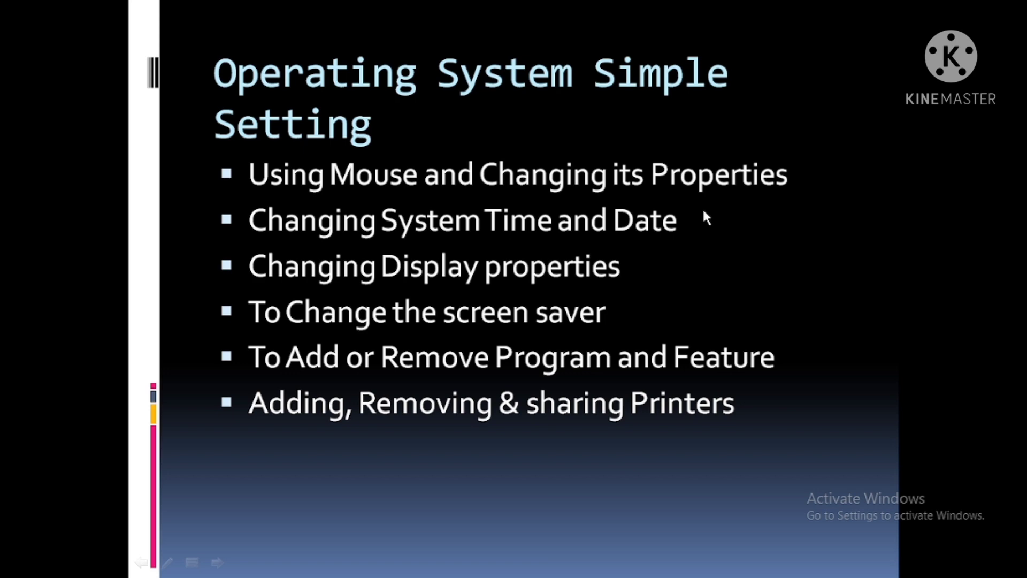
pyautogui.hotkey('alt', 'Tab')
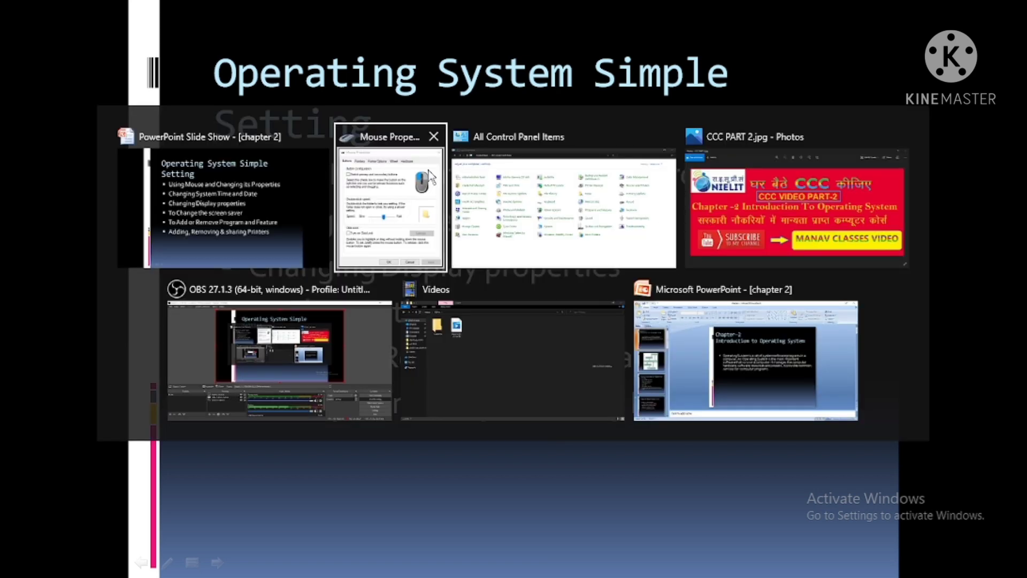
pyautogui.click(405, 151)
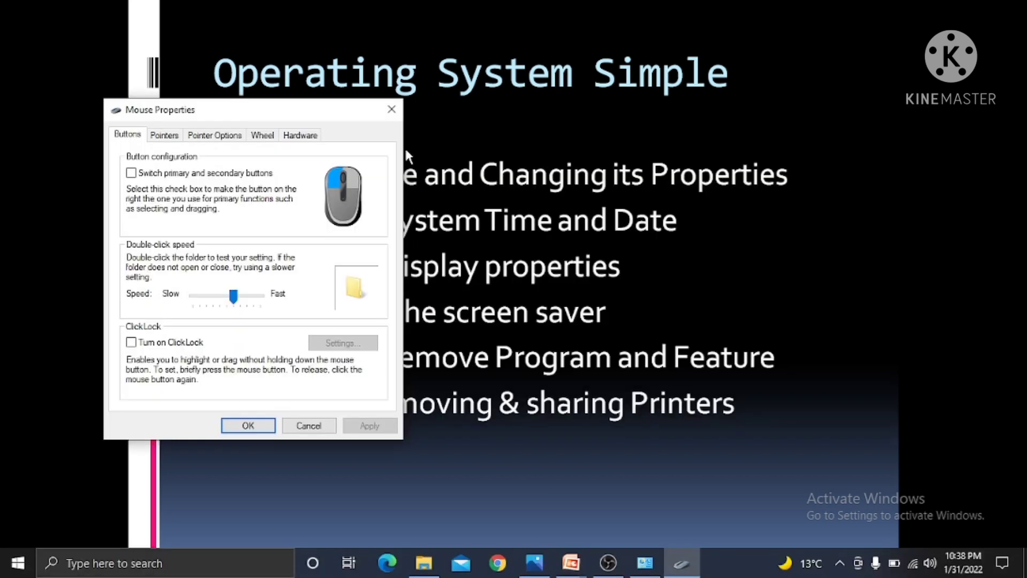
pyautogui.moveTo(310, 111); pyautogui.dragTo(381, 99)
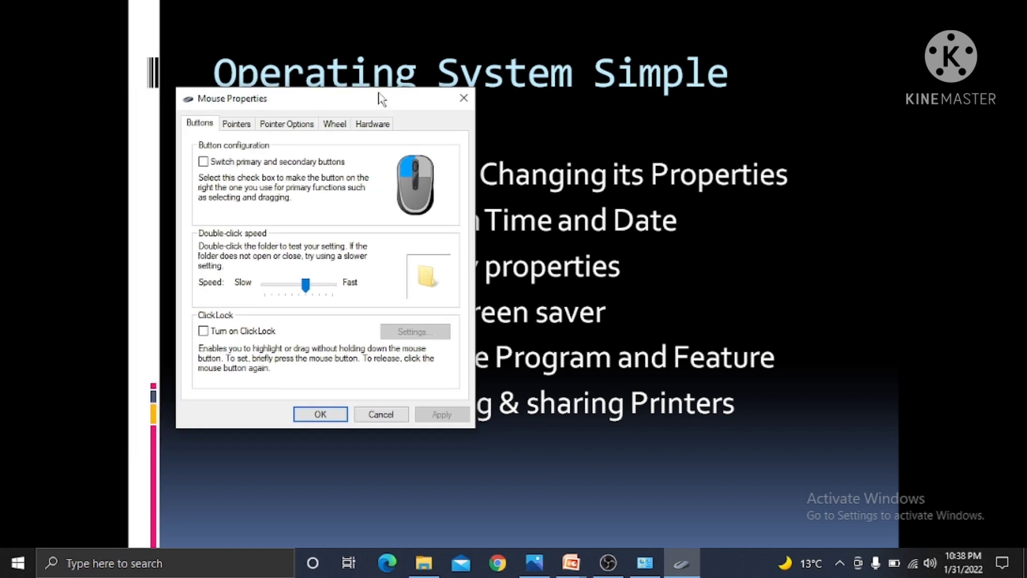
# Step: Review the mouse settings for buttons, pointers, pointer options, wheel and hardware, returning to the pointer settings
pyautogui.click(247, 126)
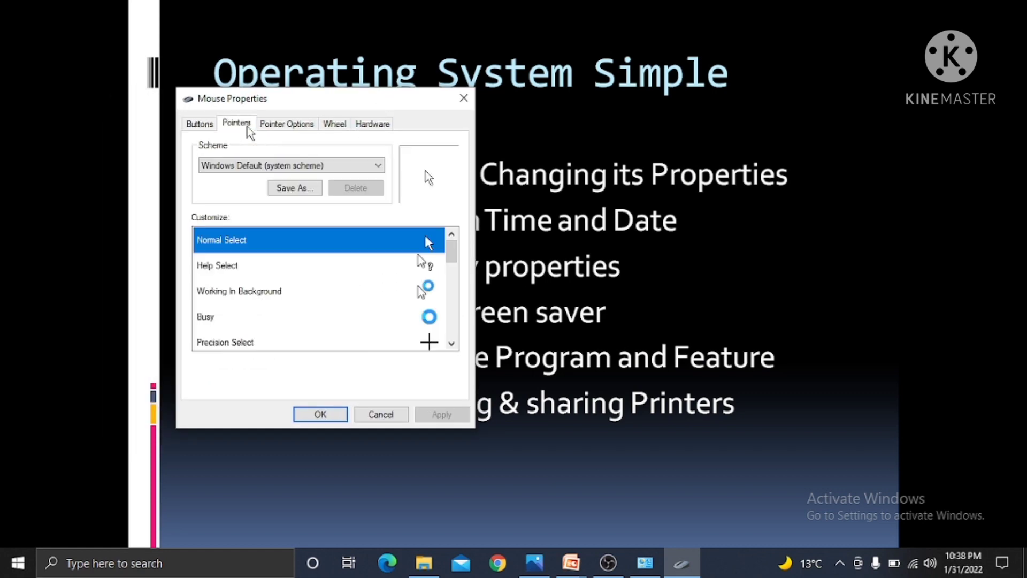
pyautogui.click(278, 128)
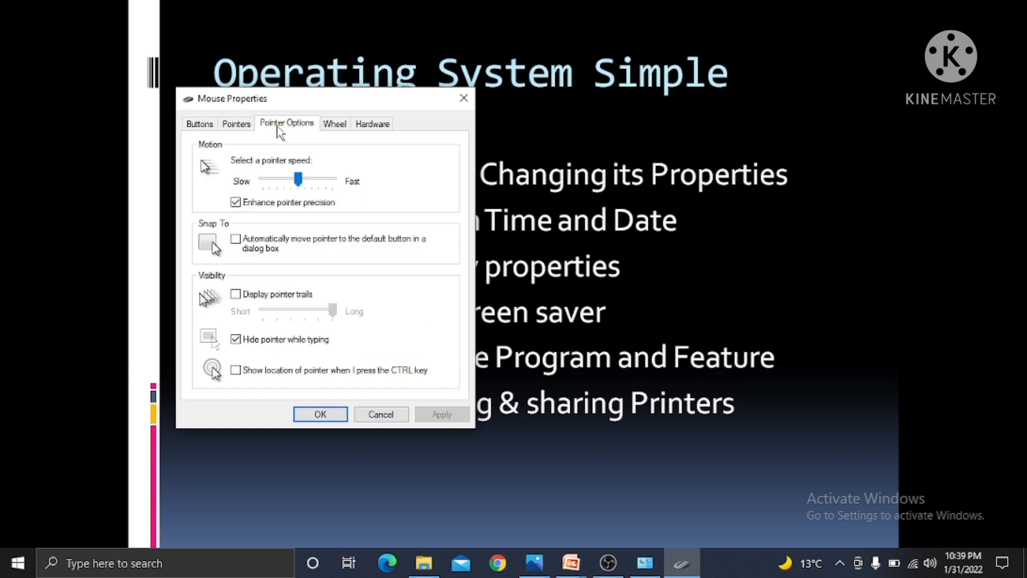
pyautogui.click(336, 125)
pyautogui.click(378, 125)
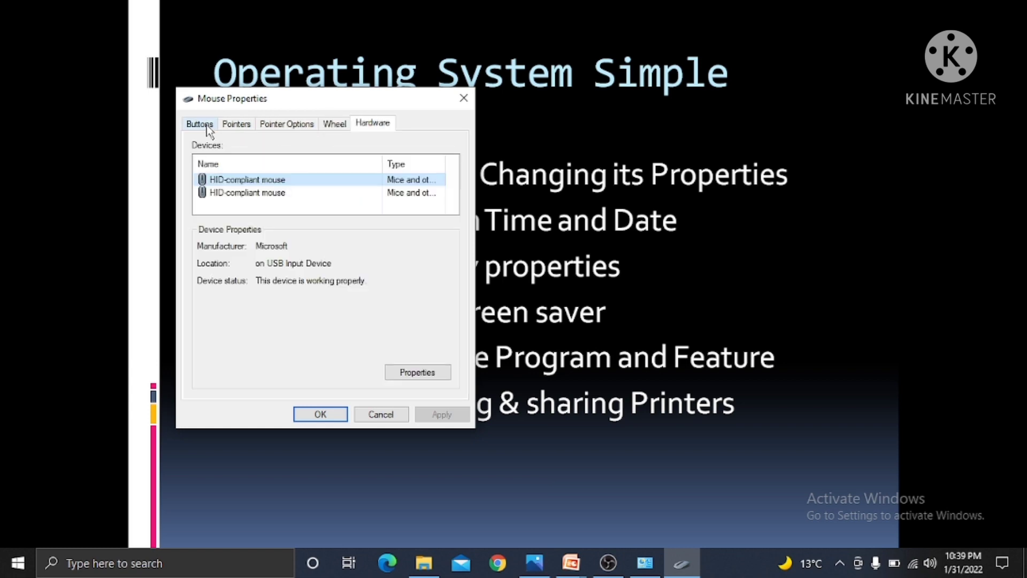
pyautogui.click(208, 128)
pyautogui.click(243, 128)
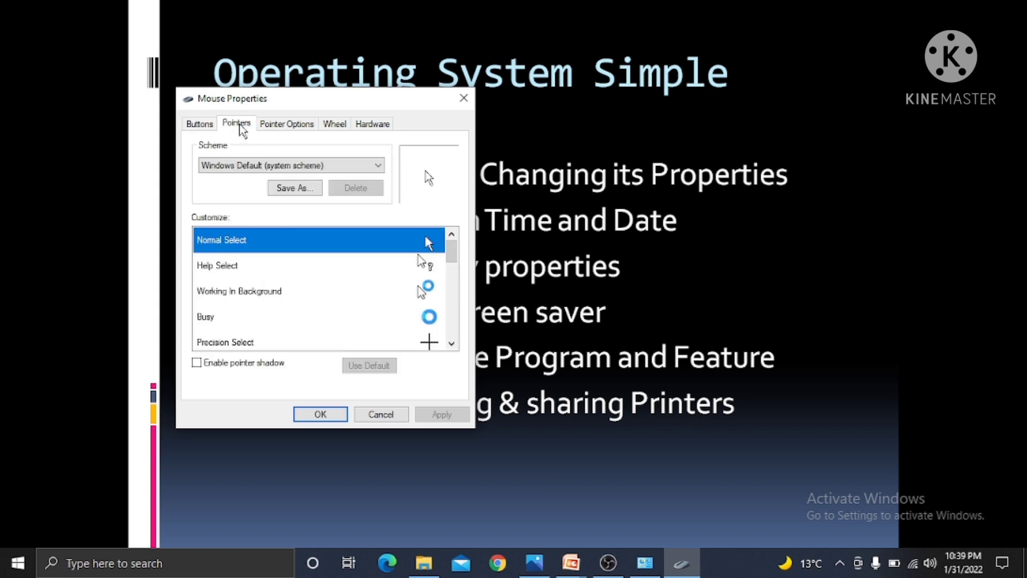
pyautogui.click(288, 126)
pyautogui.click(234, 126)
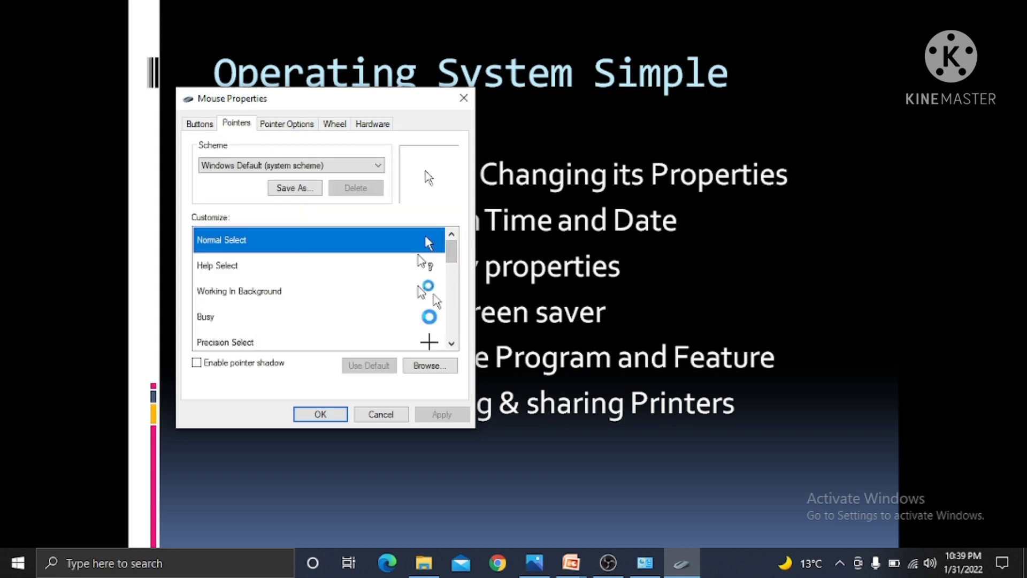
# Step: Select the Handwriting pointer in the customization list and accept the mouse properties
pyautogui.moveTo(454, 259); pyautogui.dragTo(455, 282)
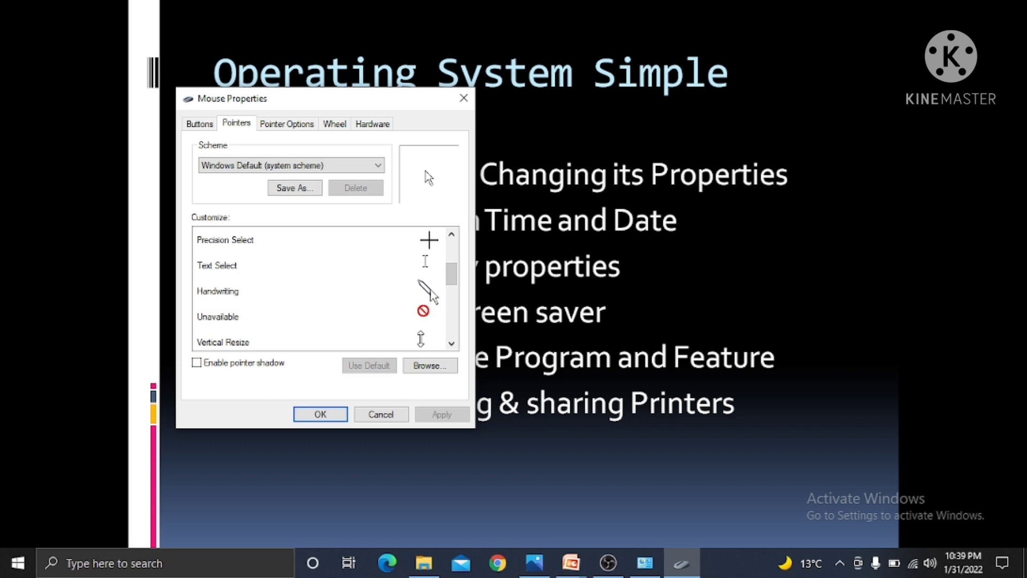
pyautogui.click(430, 289)
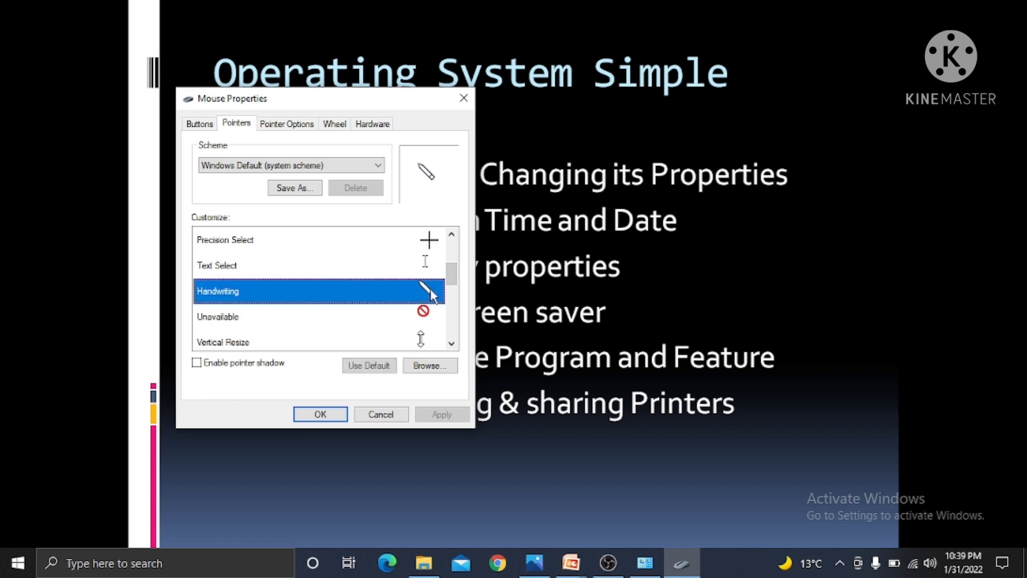
pyautogui.click(327, 415)
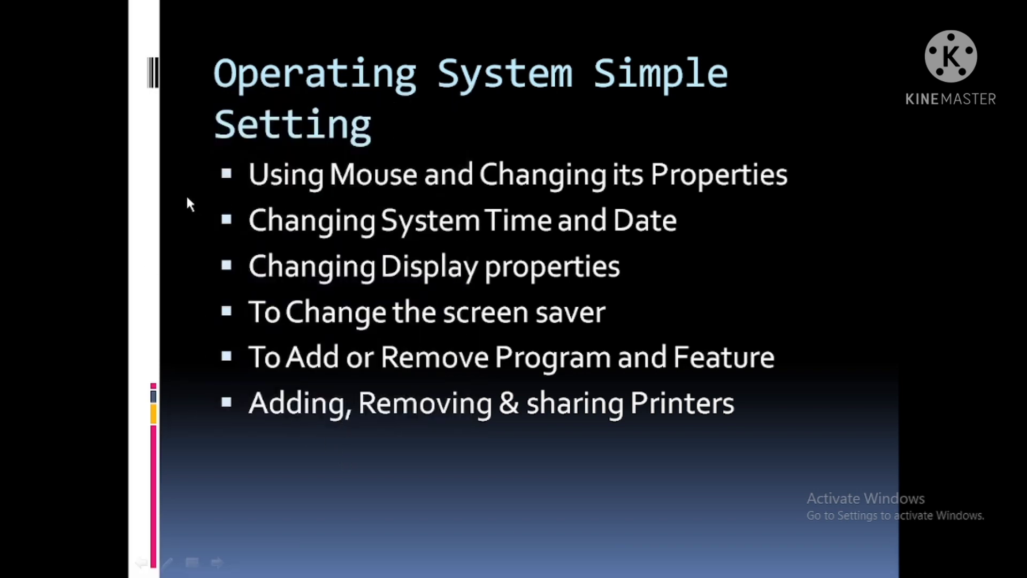
# Step: Open Control Panel, maximize its window and open the Mouse settings
pyautogui.press('super+r')
pyautogui.press('Return')
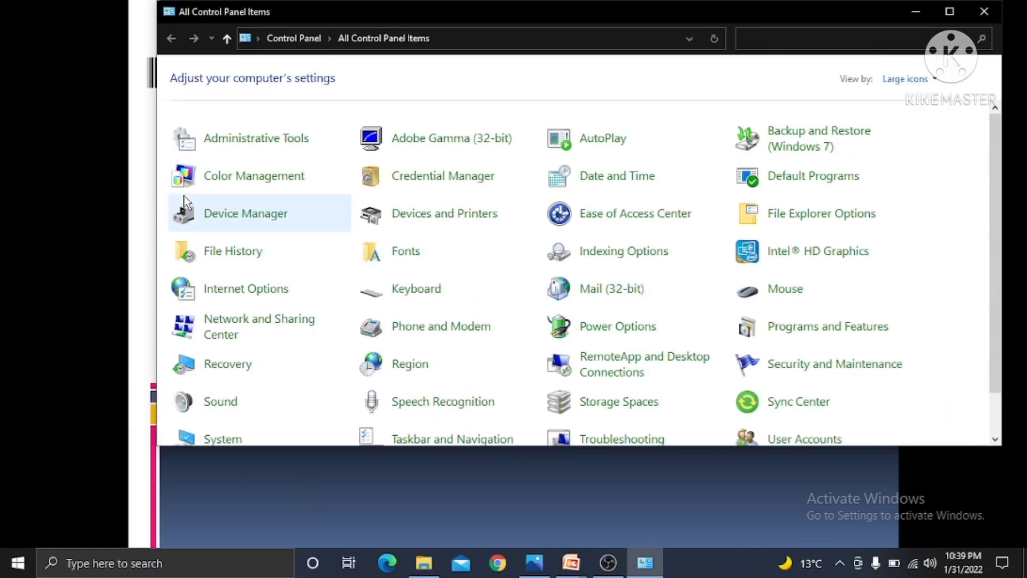
pyautogui.click(949, 13)
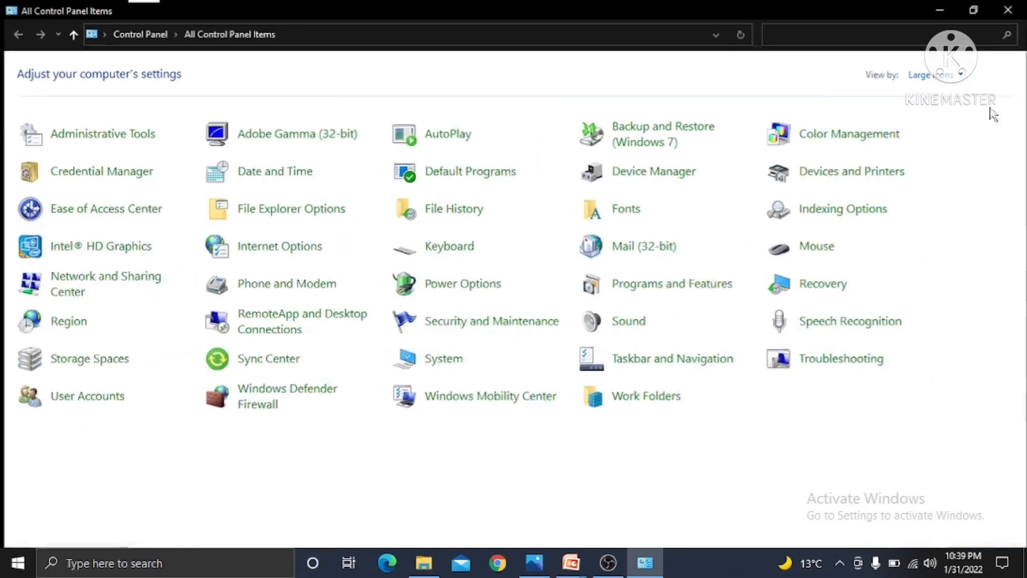
pyautogui.click(814, 252)
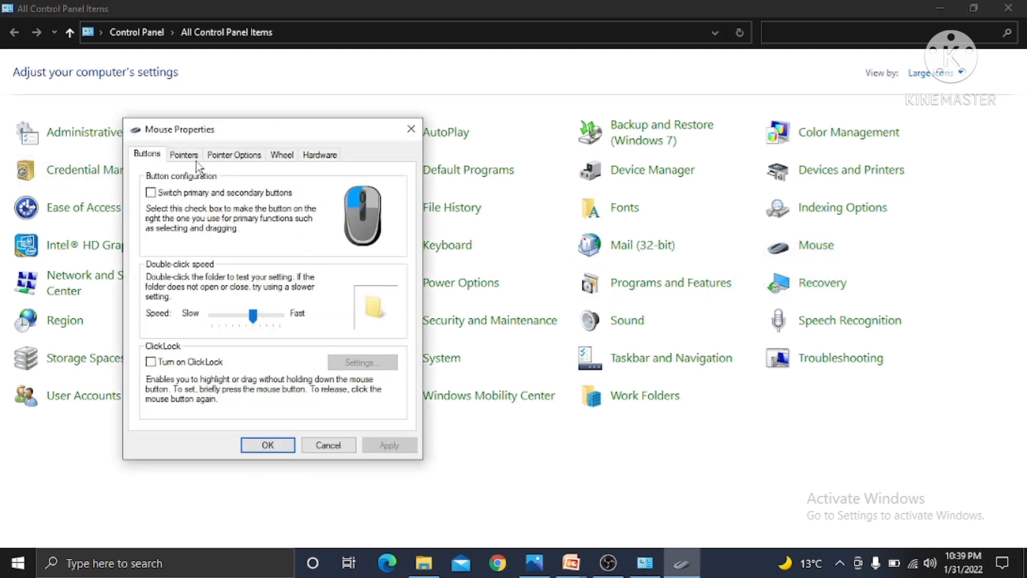
# Step: Assign the pen_rl cursor file to the Normal Select pointer, apply it and close the mouse properties
pyautogui.click(188, 156)
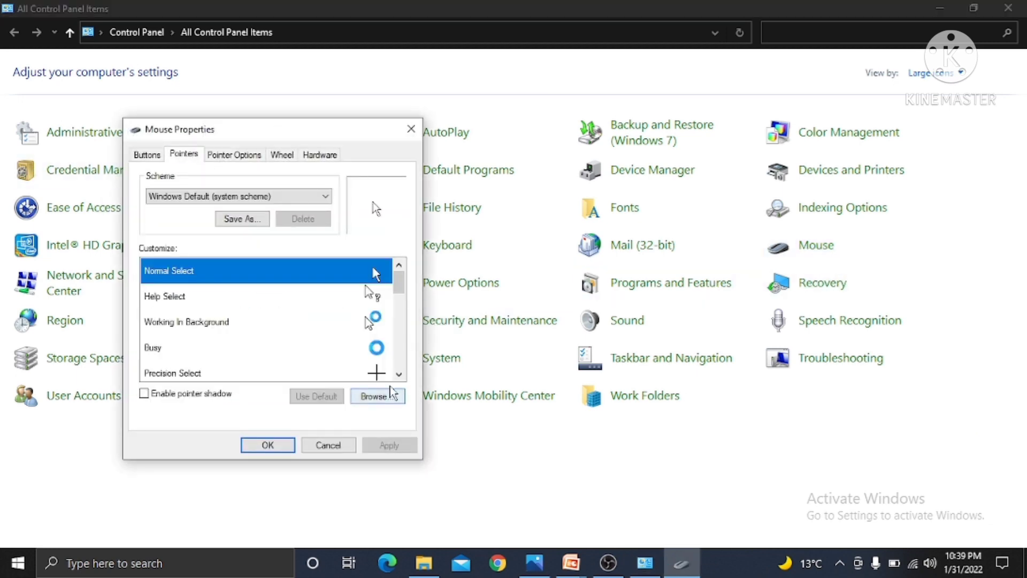
pyautogui.click(376, 396)
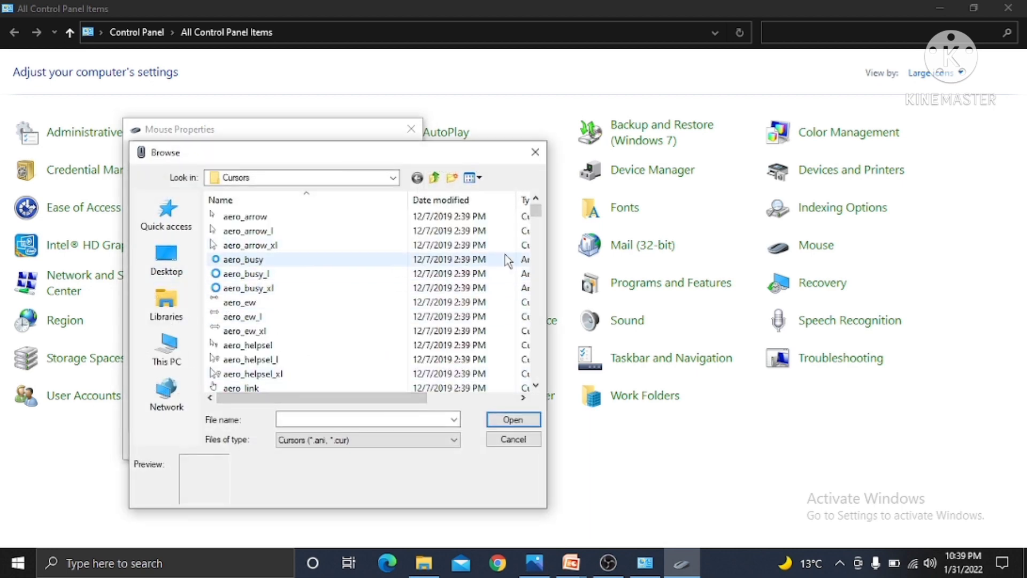
pyautogui.moveTo(535, 211); pyautogui.dragTo(538, 321)
pyautogui.click(234, 303)
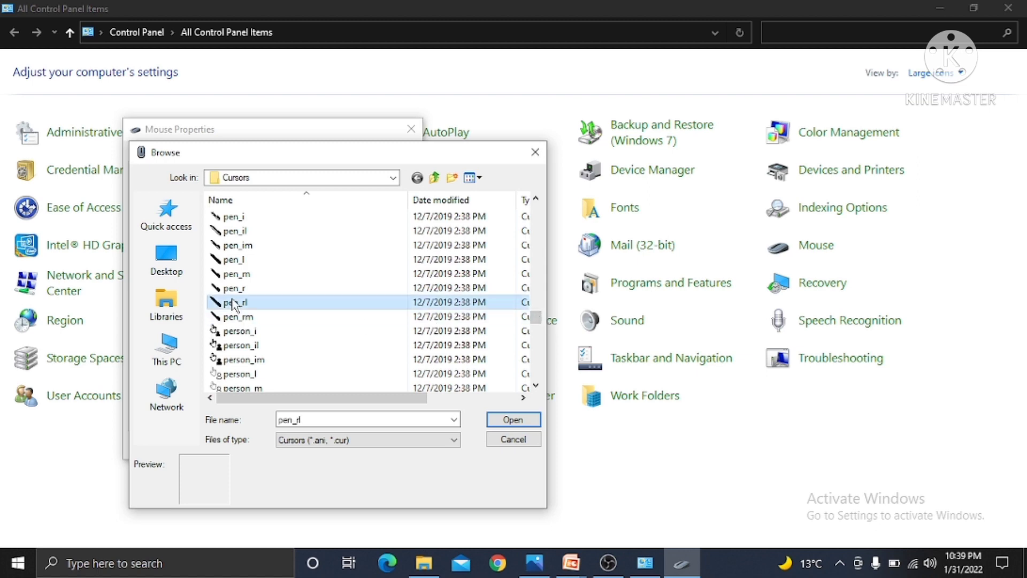
pyautogui.click(513, 419)
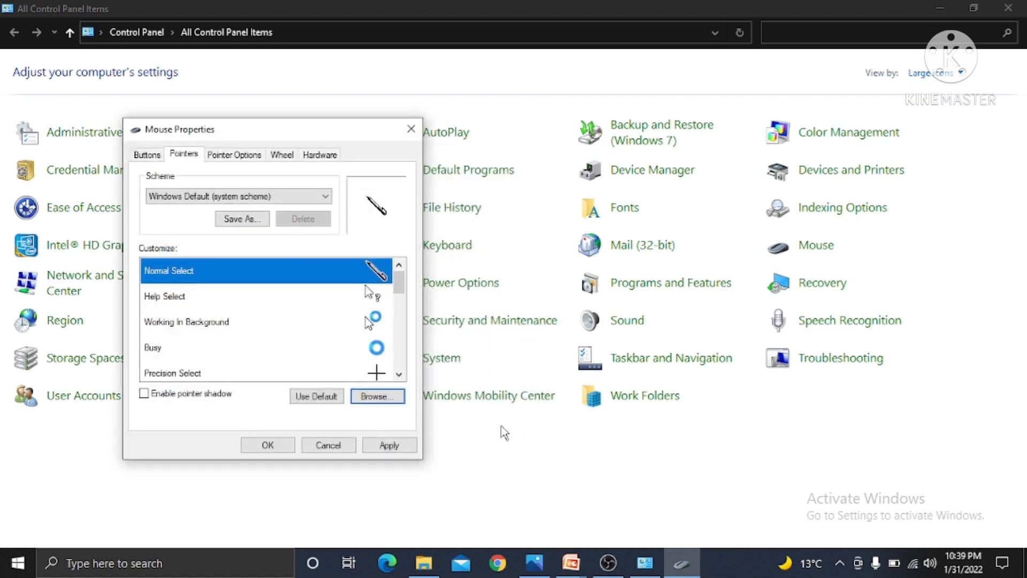
pyautogui.click(393, 447)
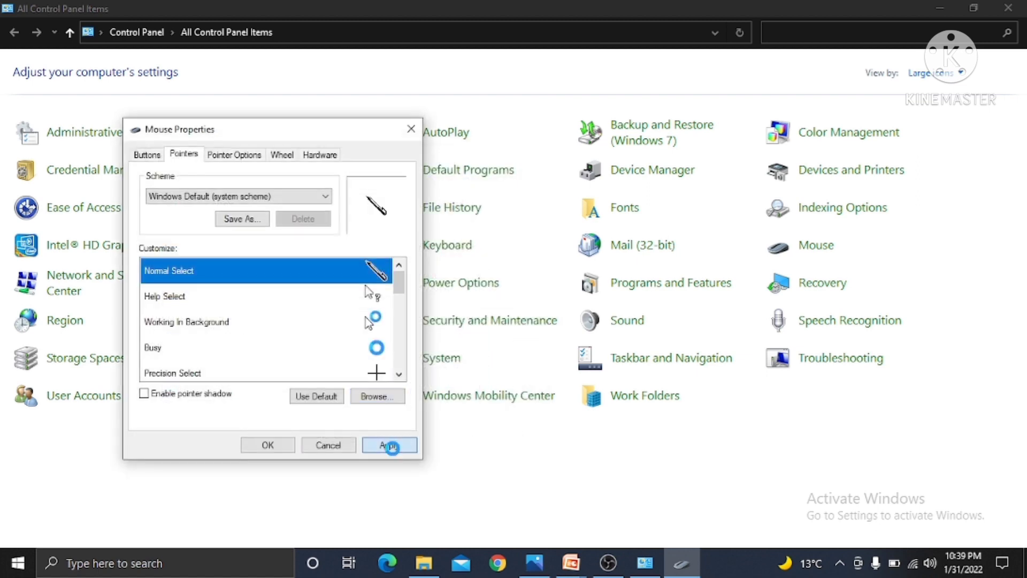
pyautogui.click(271, 447)
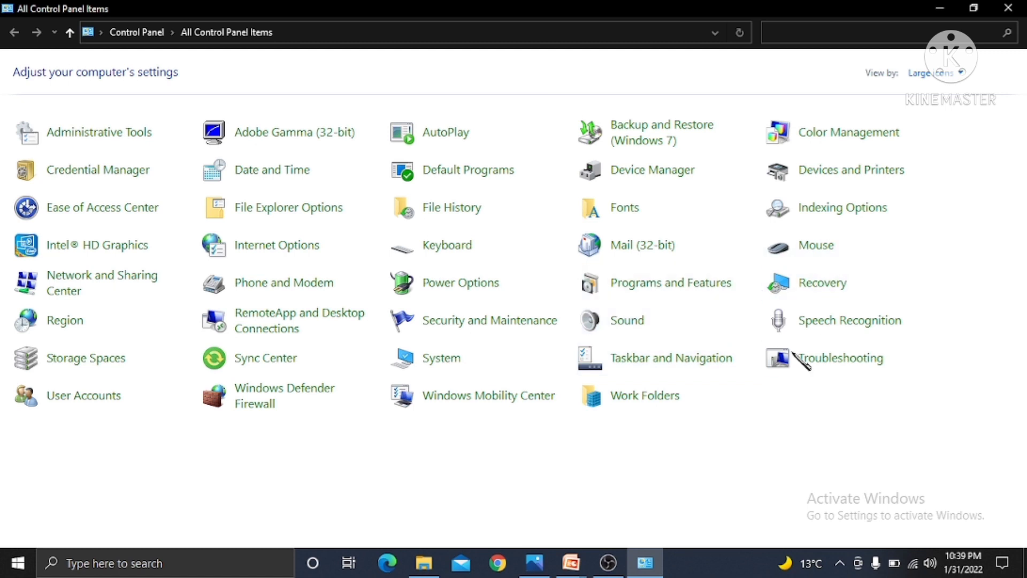
# Step: Reopen the Mouse settings, restore the default Normal Select pointer, apply it and close the dialog
pyautogui.click(832, 256)
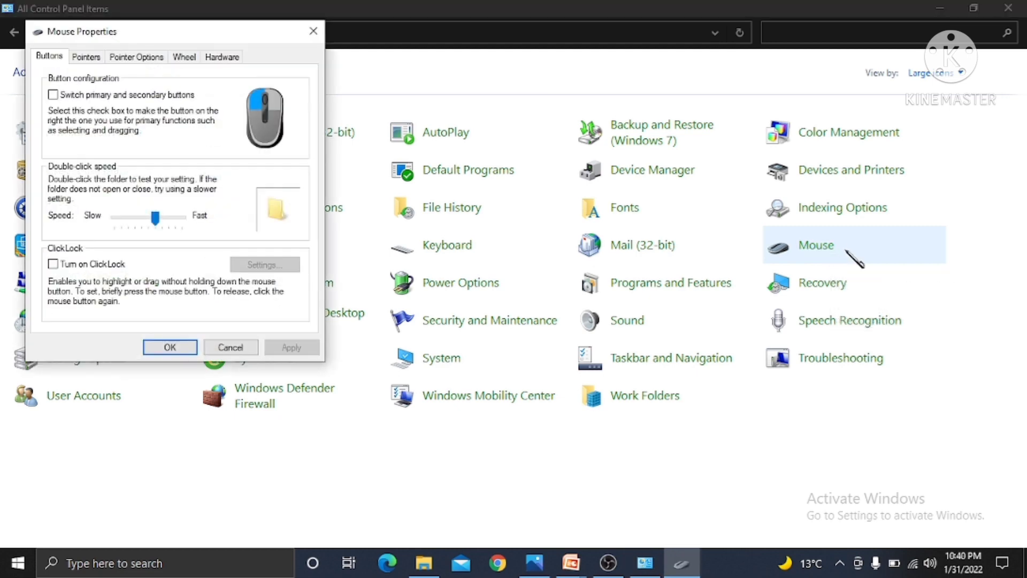
pyautogui.click(87, 57)
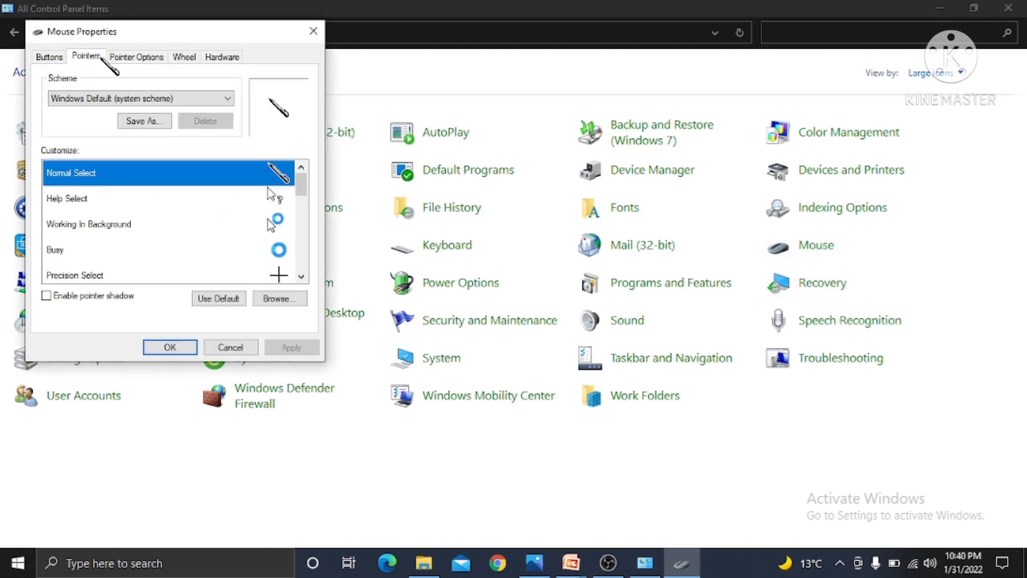
pyautogui.click(236, 297)
pyautogui.click(291, 346)
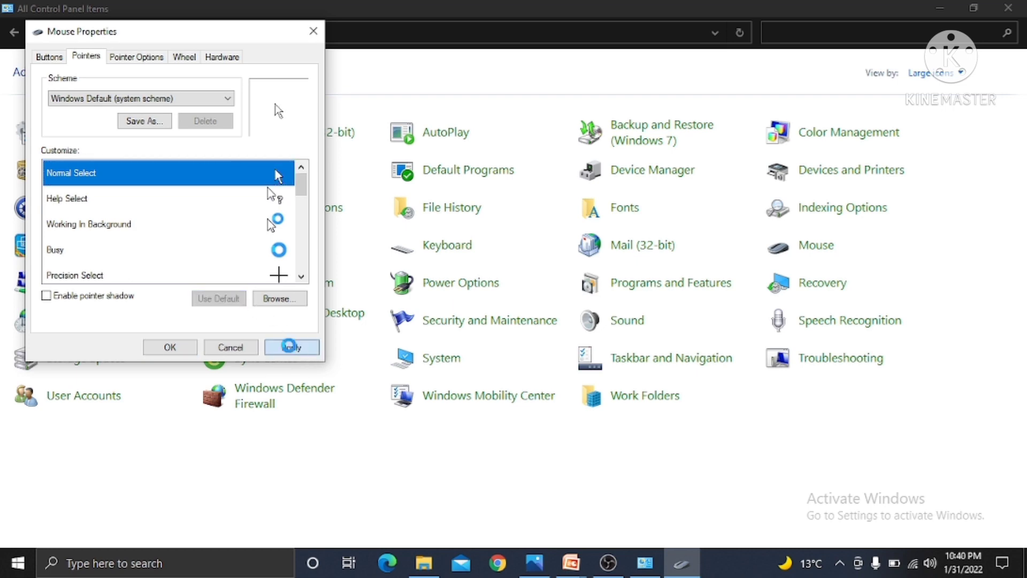
pyautogui.click(170, 346)
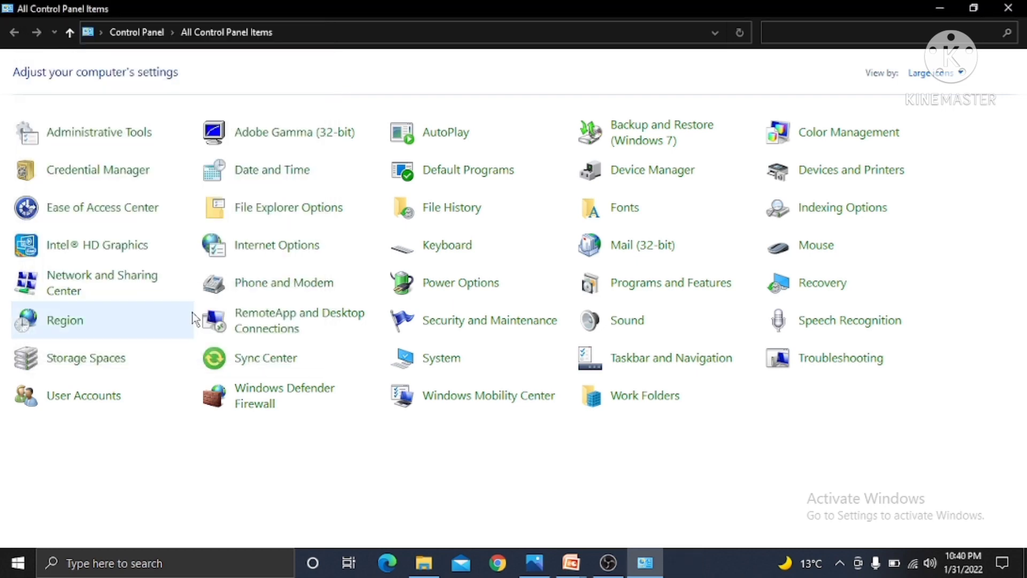
# Step: Reopen the Mouse settings, assign the person_il cursor file to the Normal Select pointer and apply it
pyautogui.click(817, 248)
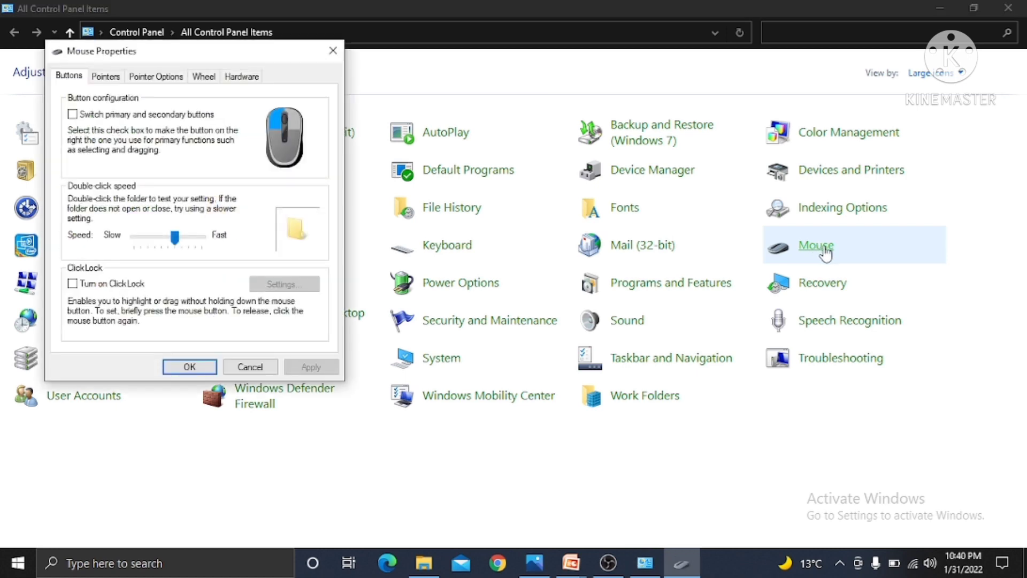
pyautogui.click(114, 77)
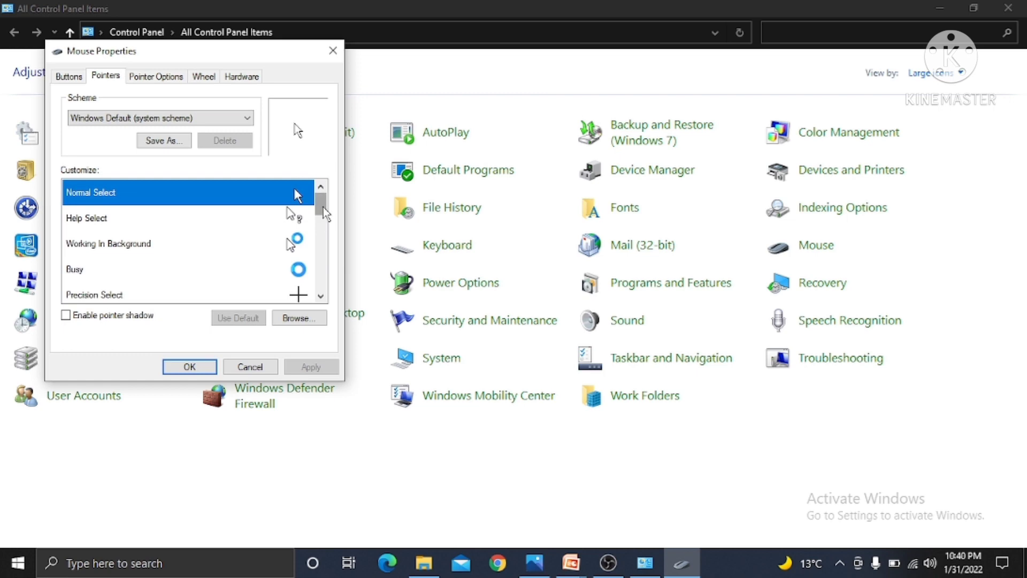
pyautogui.moveTo(322, 208); pyautogui.dragTo(326, 238)
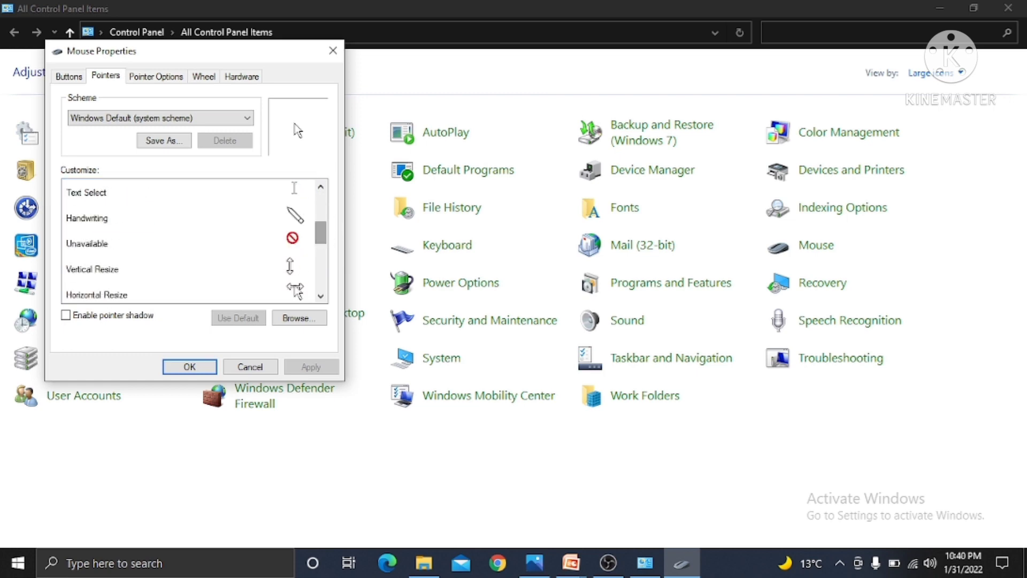
pyautogui.click(297, 317)
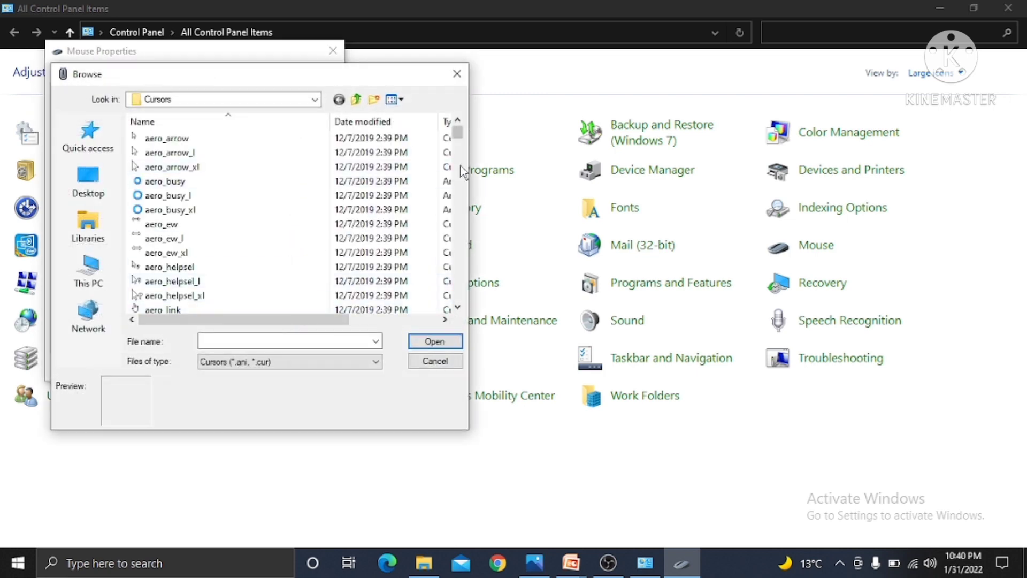
pyautogui.moveTo(457, 131); pyautogui.dragTo(462, 301)
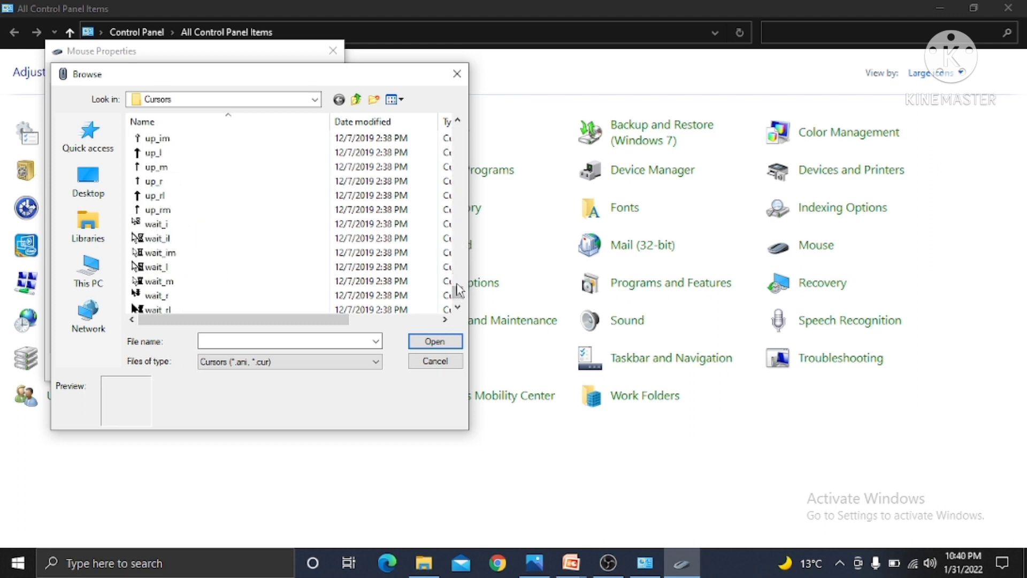
pyautogui.scroll(4, 458, 291)
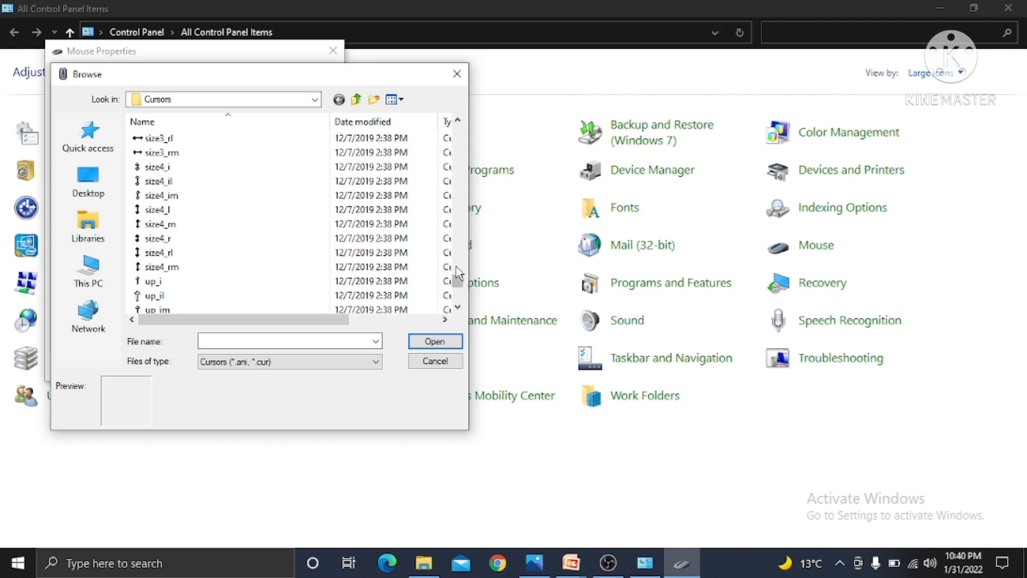
pyautogui.scroll(-4, 461, 301)
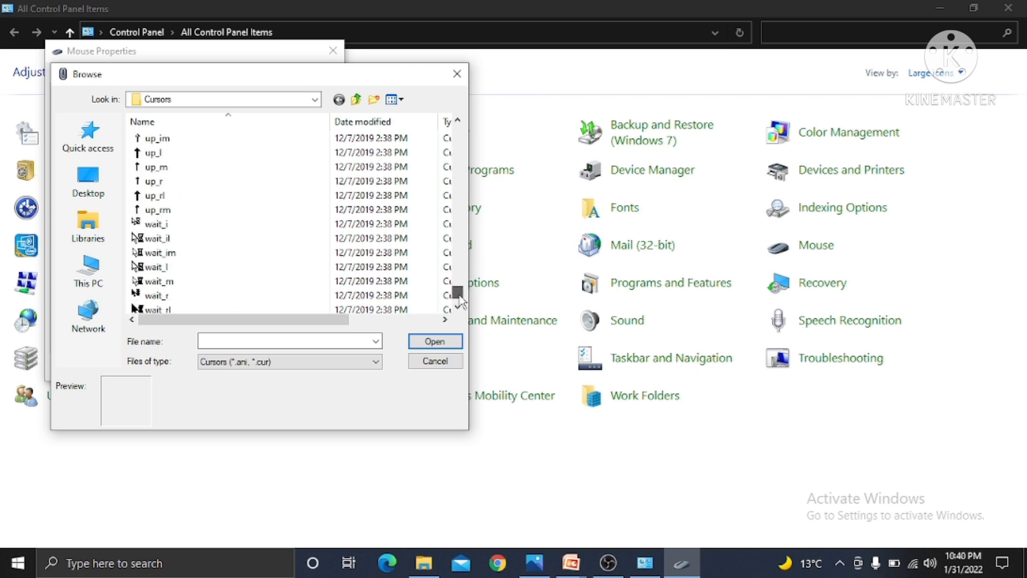
pyautogui.moveTo(461, 302); pyautogui.dragTo(461, 258)
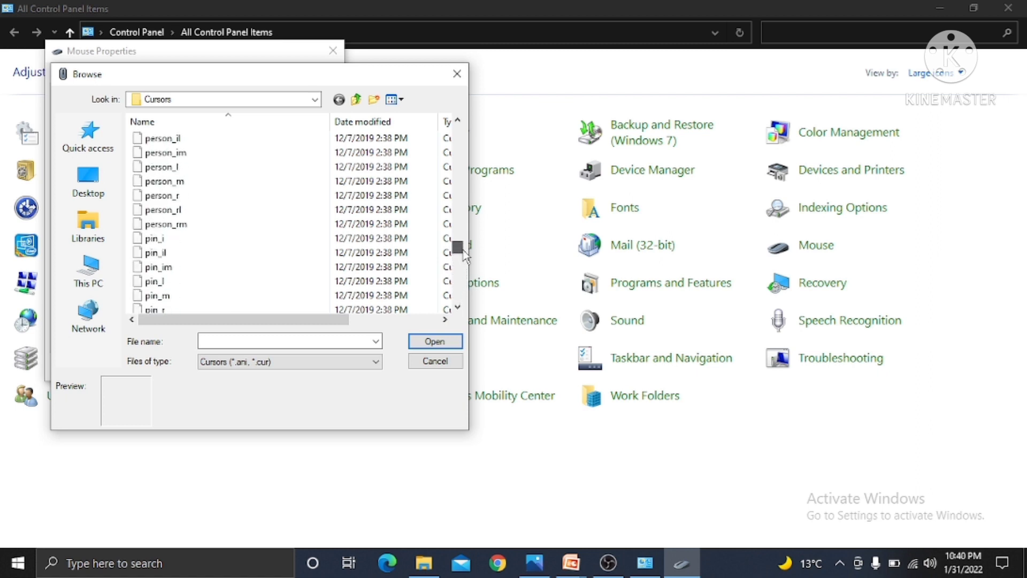
pyautogui.click(202, 139)
pyautogui.click(435, 342)
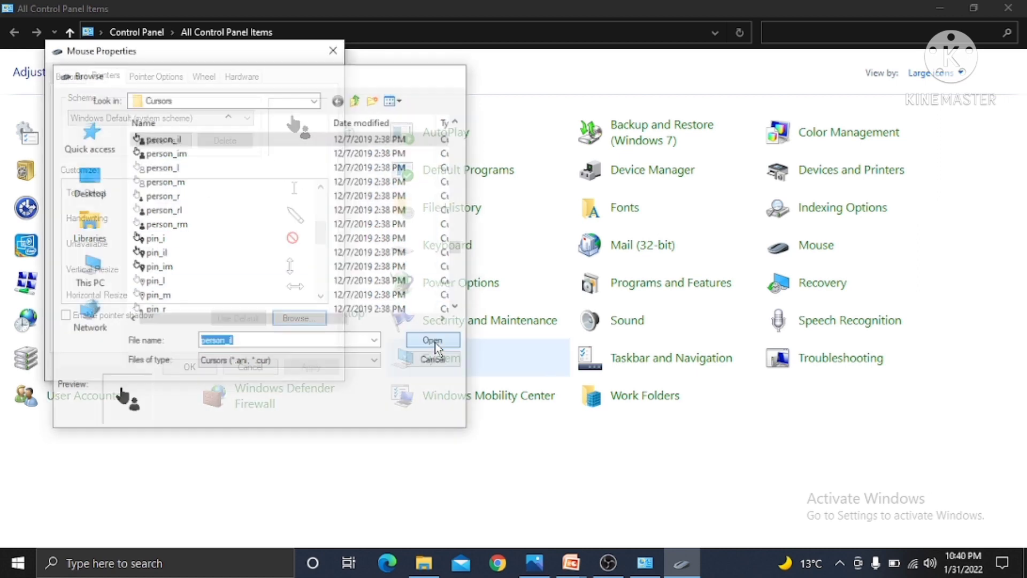
pyautogui.click(311, 366)
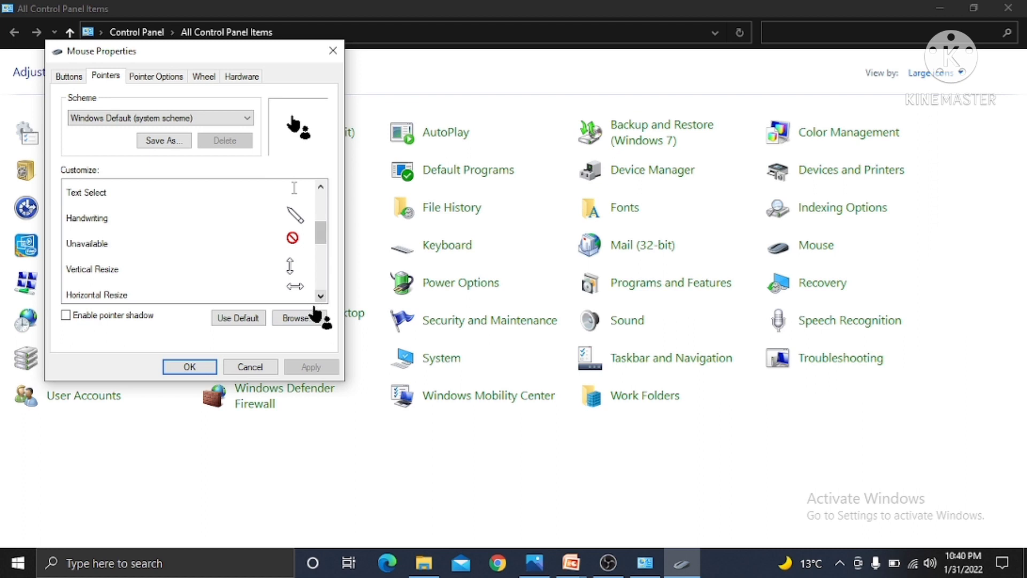
# Step: Close and reopen the Mouse settings, restore the default Normal Select pointer, apply it and close the dialog
pyautogui.click(271, 368)
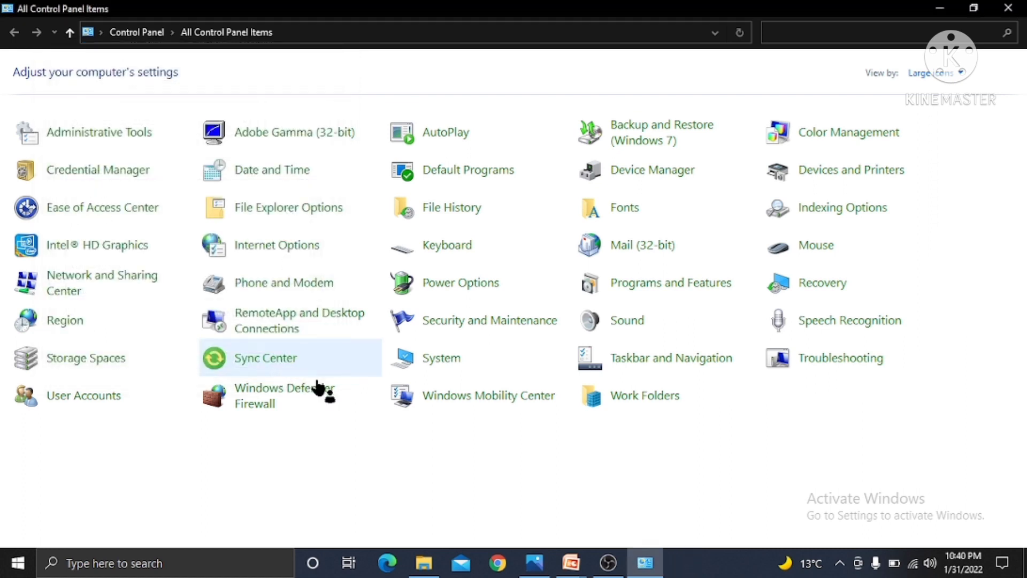
pyautogui.click(824, 252)
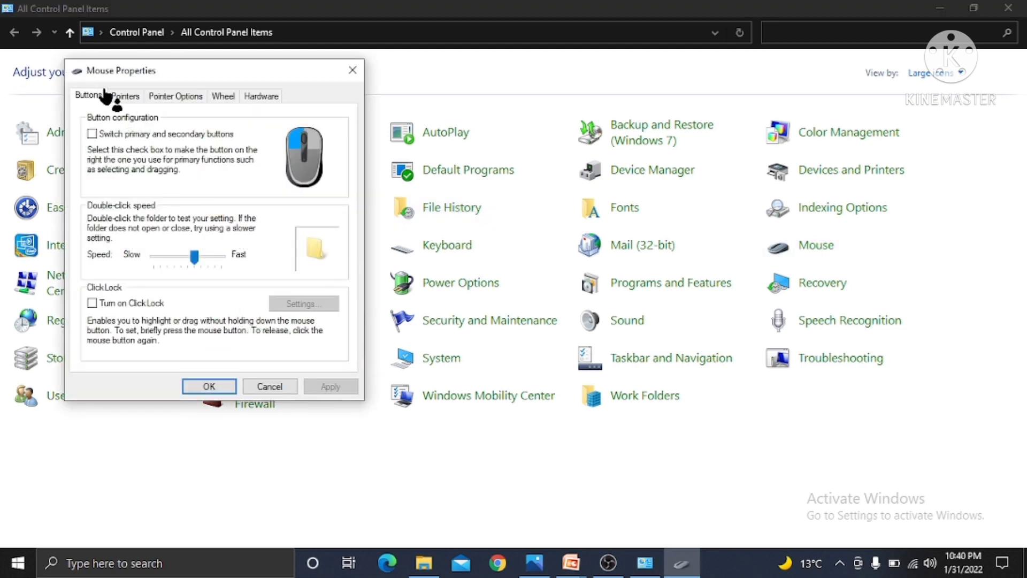
pyautogui.click(122, 98)
pyautogui.click(261, 337)
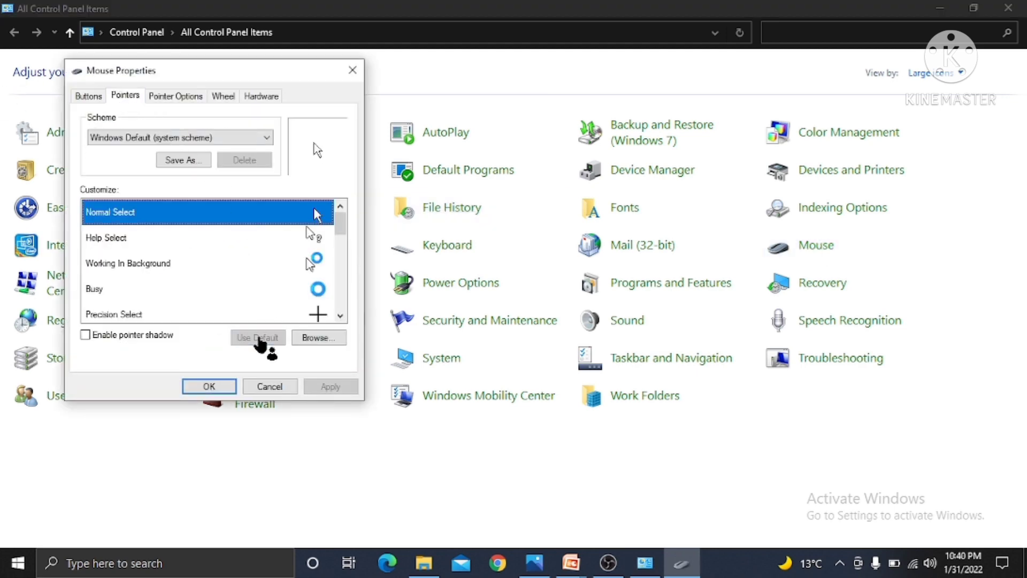
pyautogui.click(329, 387)
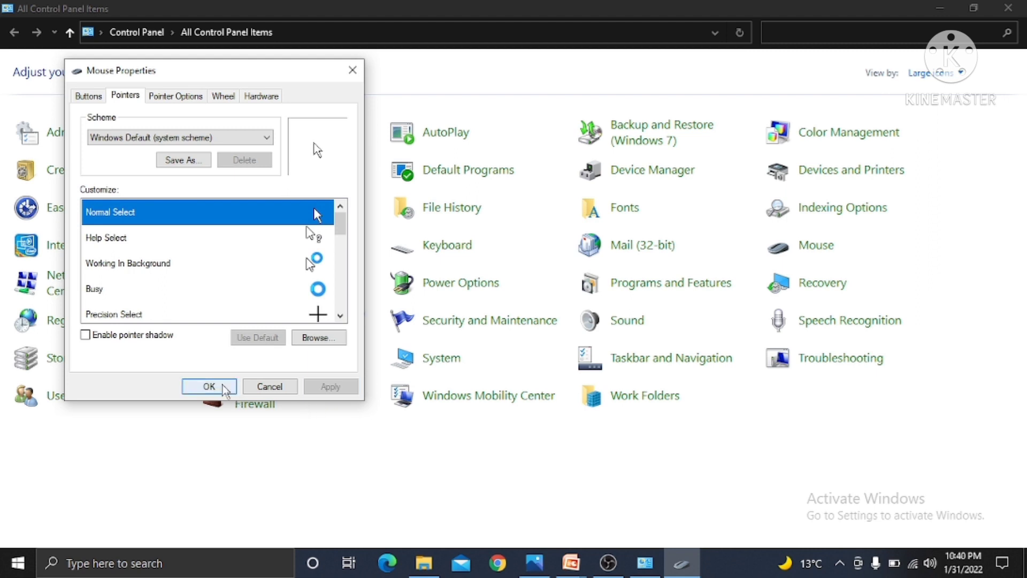
pyautogui.click(227, 385)
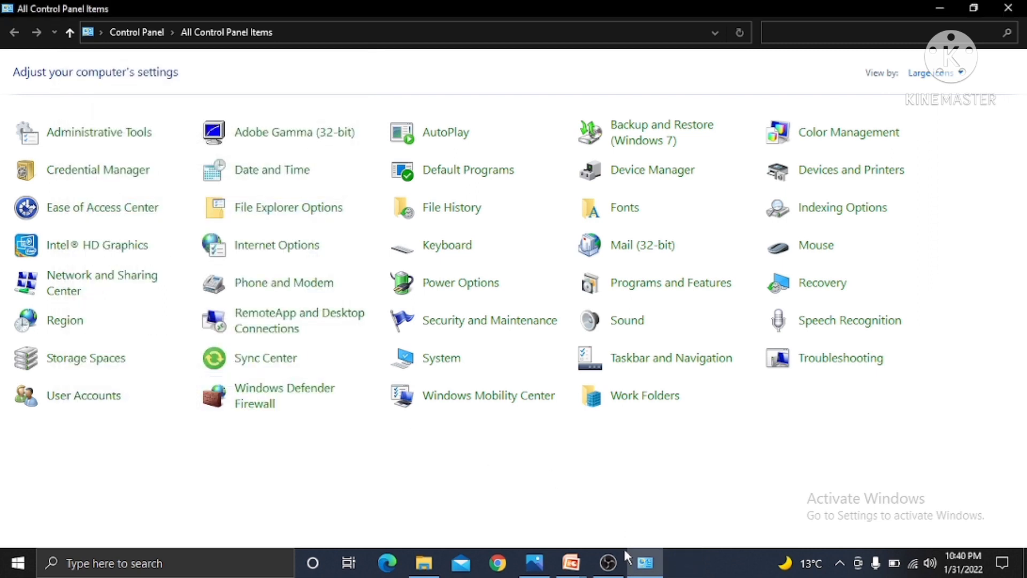
# Step: Review the Operating System Simple Setting topics in the PowerPoint slide show and return to Control Panel
pyautogui.moveTo(570, 564)
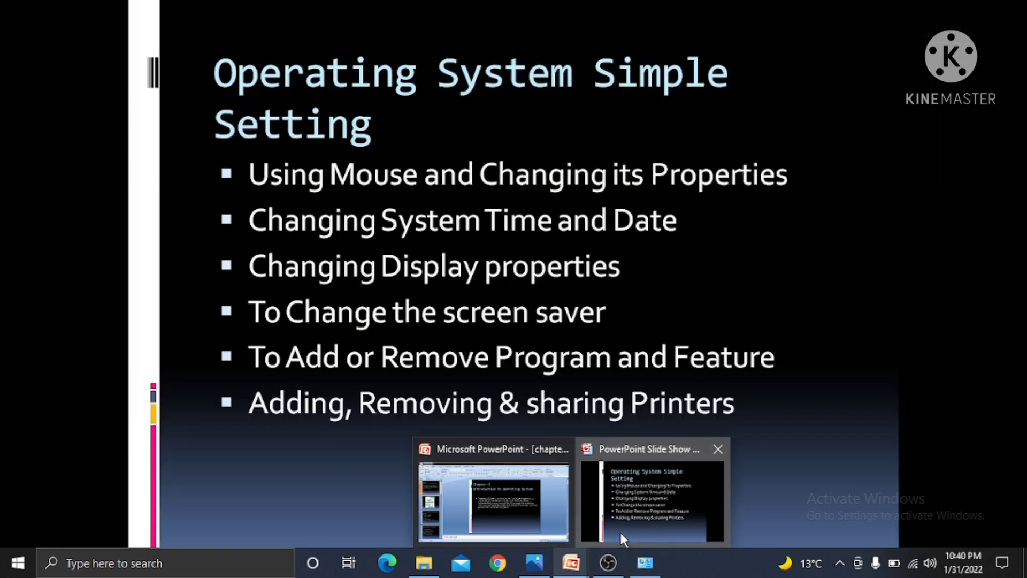
pyautogui.click(620, 532)
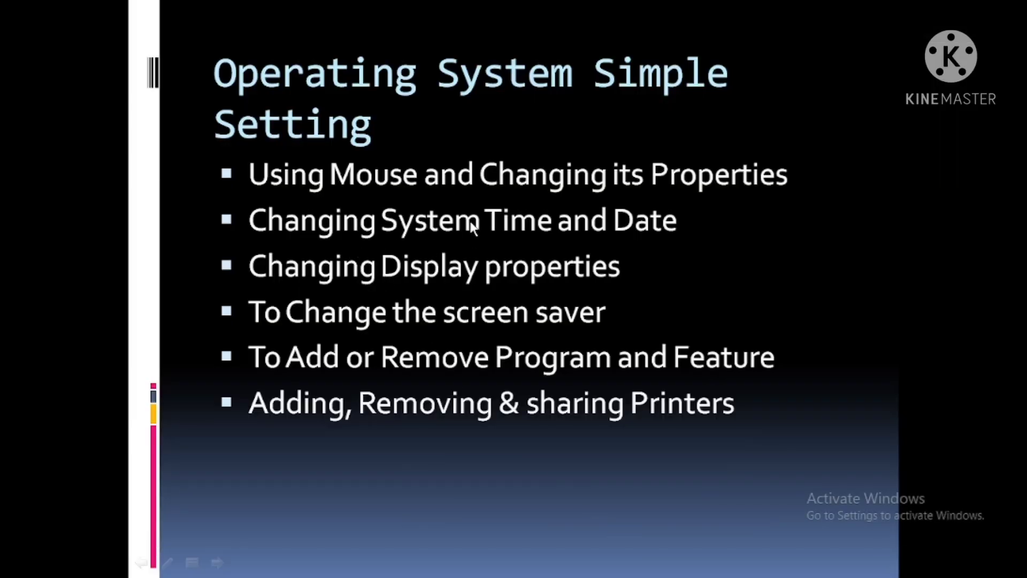
pyautogui.hotkey('alt', 'Tab')
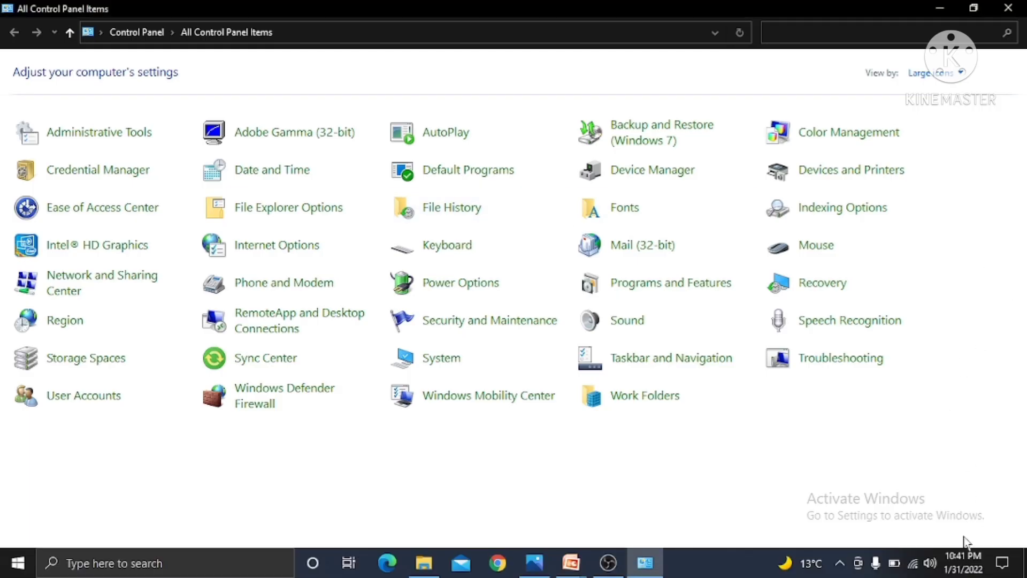
# Step: Open the date and time settings from the system clock and turn off setting the time automatically
pyautogui.moveTo(964, 566)
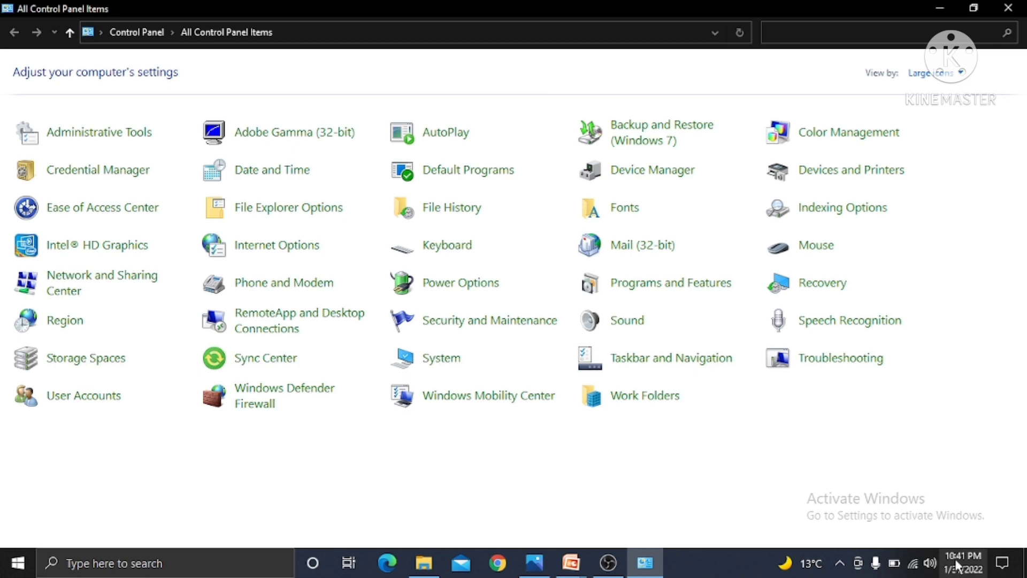
pyautogui.rightClick(955, 558)
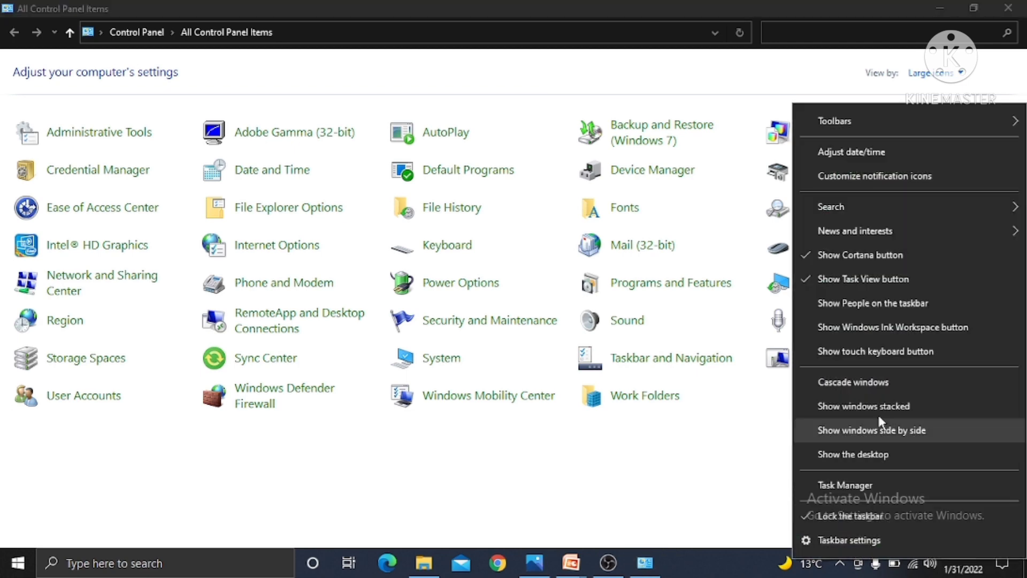
pyautogui.click(849, 150)
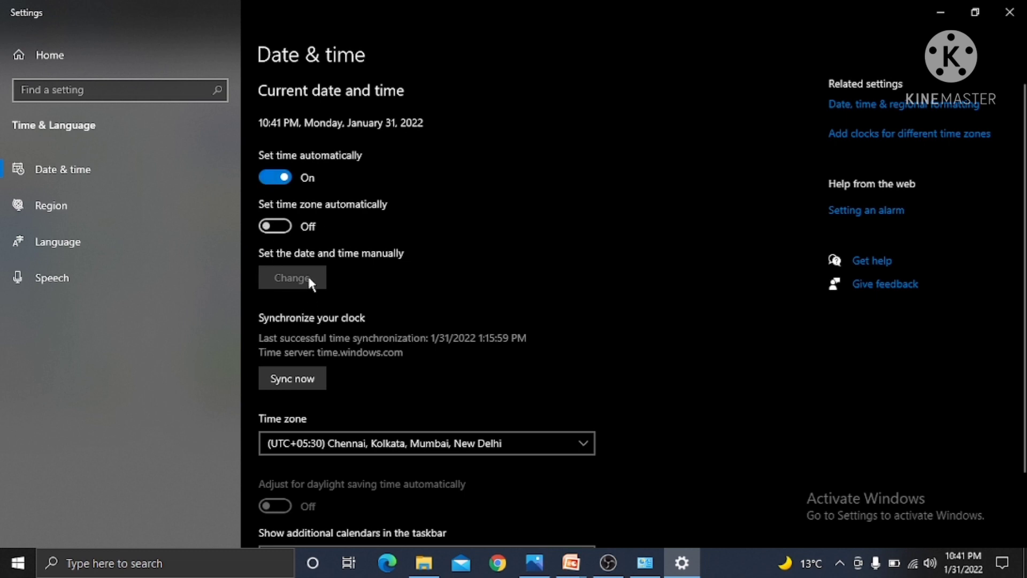
pyautogui.click(275, 226)
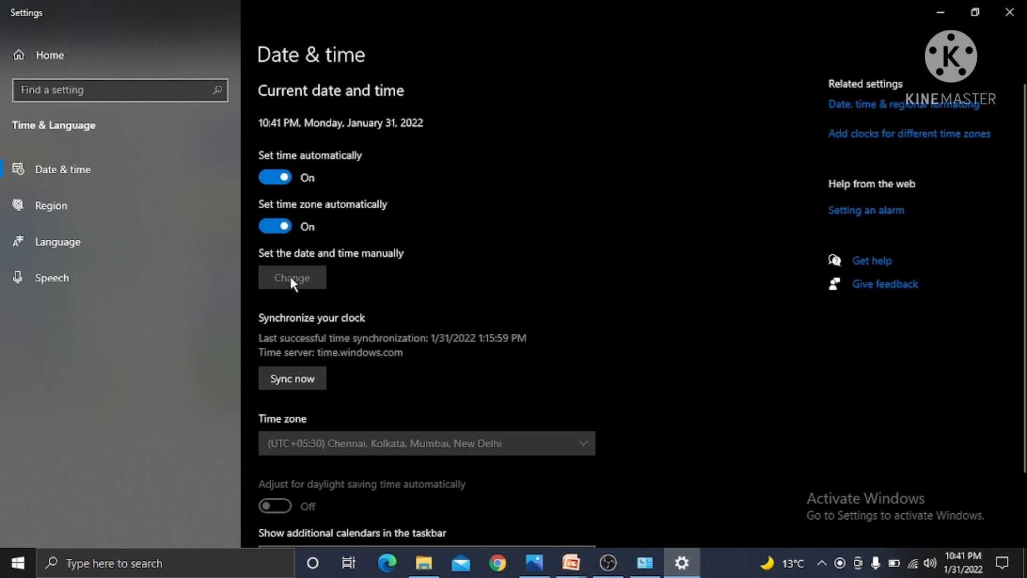
pyautogui.click(264, 224)
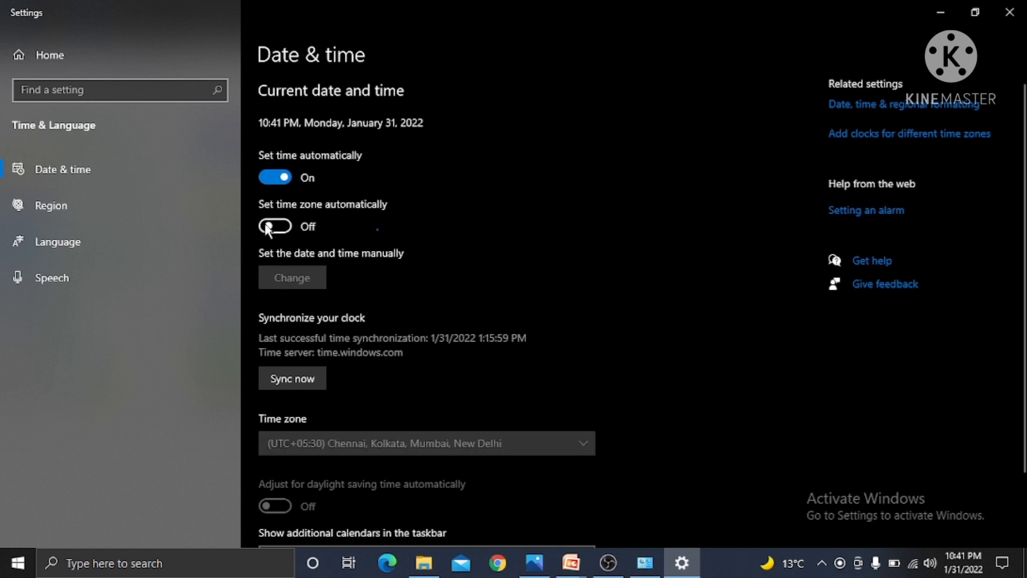
pyautogui.click(265, 174)
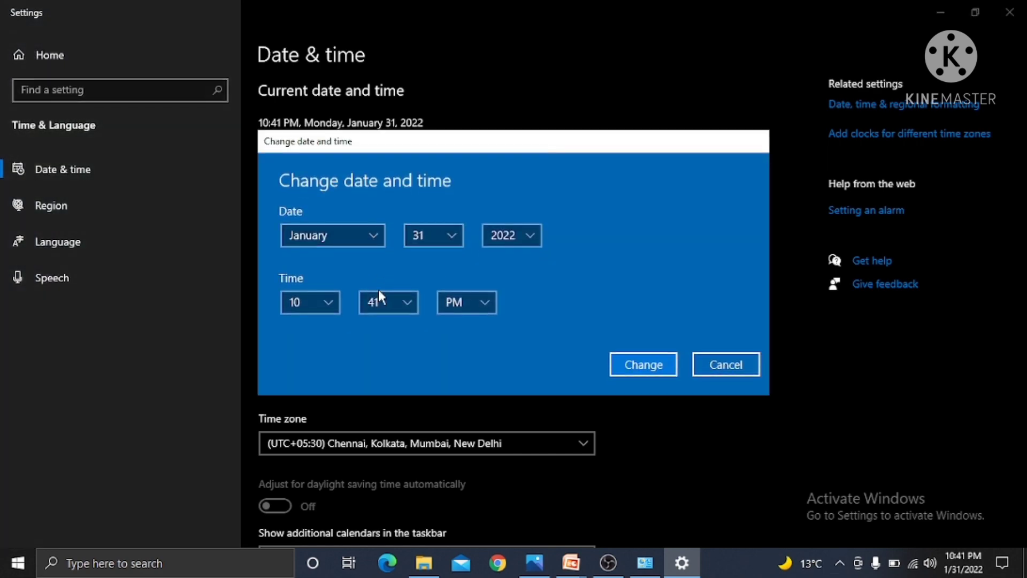
# Step: Manually change the system time from PM to AM and check the taskbar clock
pyautogui.click(467, 301)
pyautogui.click(481, 277)
pyautogui.click(646, 364)
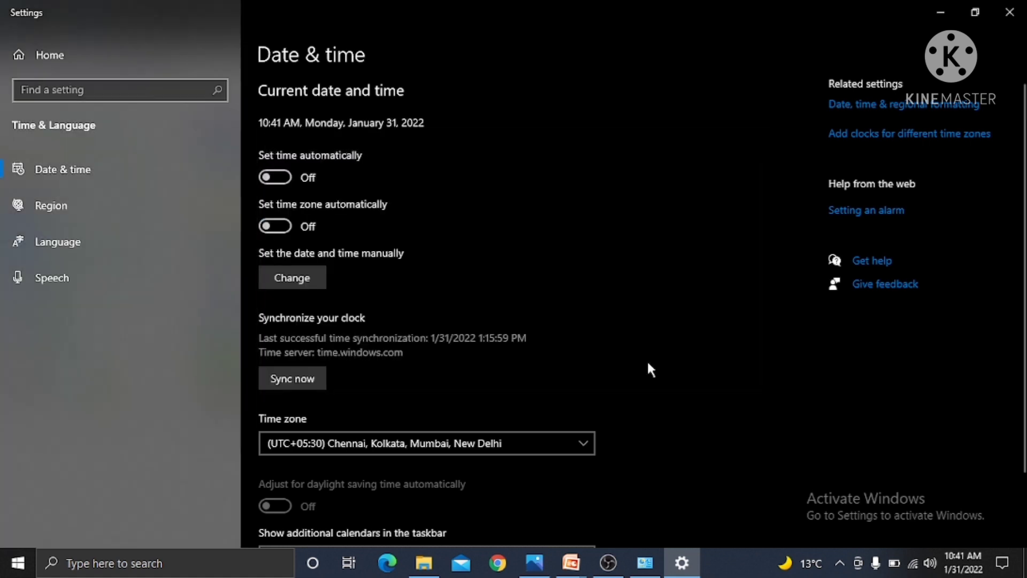
pyautogui.moveTo(969, 553)
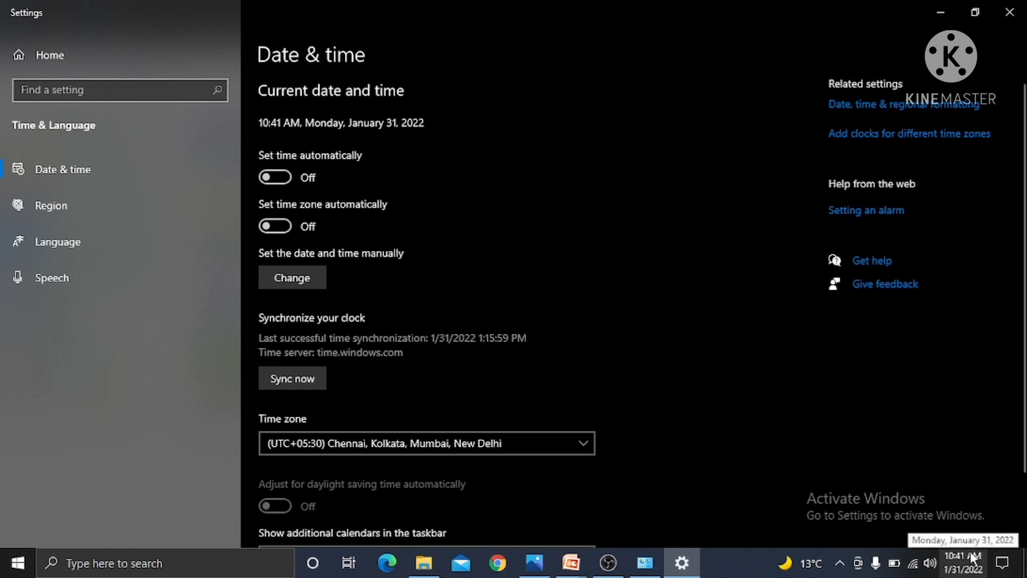
# Step: Manually change the system time to PM, apply it and close the Settings window
pyautogui.click(311, 285)
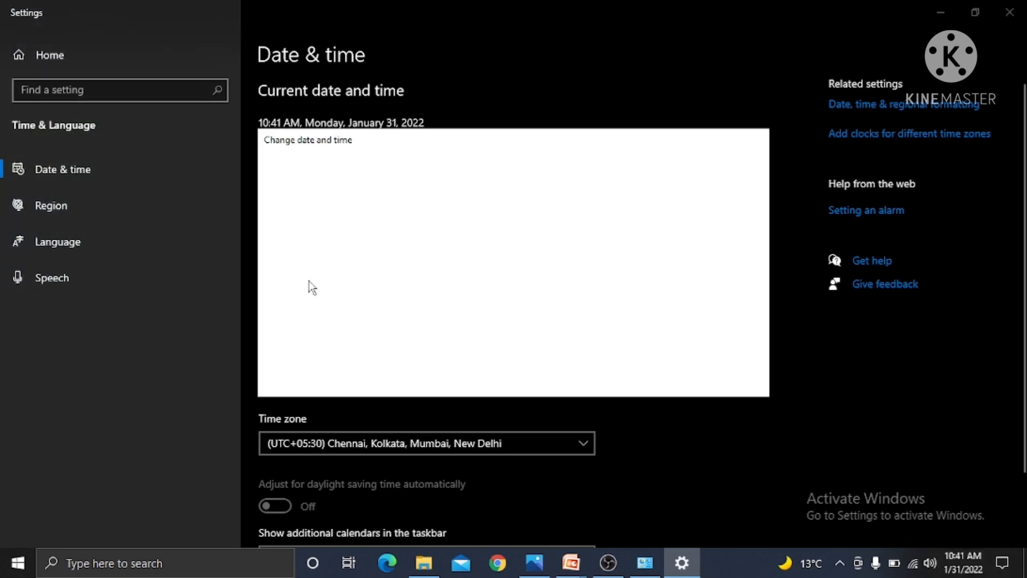
pyautogui.click(474, 307)
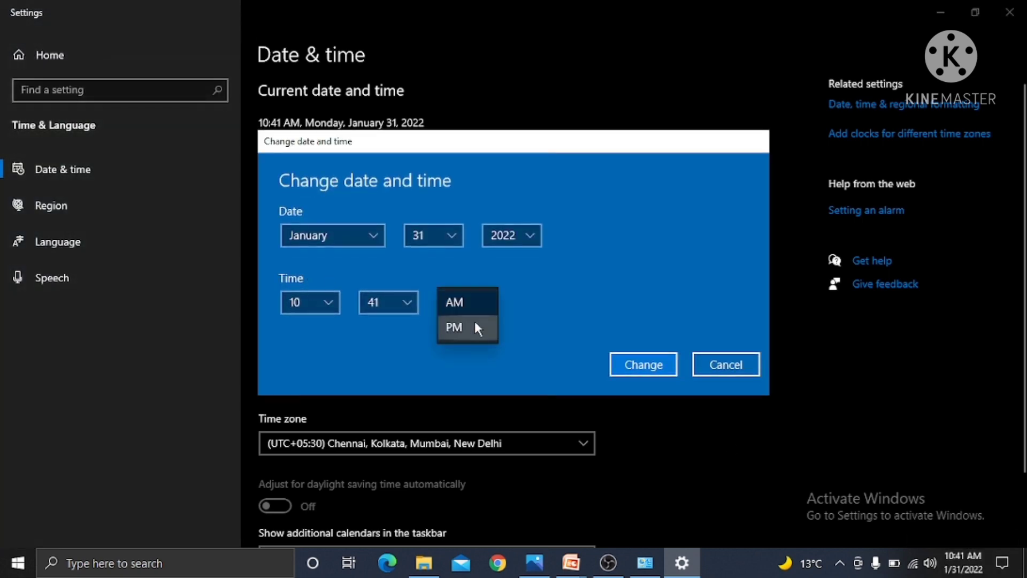
pyautogui.click(473, 323)
pyautogui.click(660, 367)
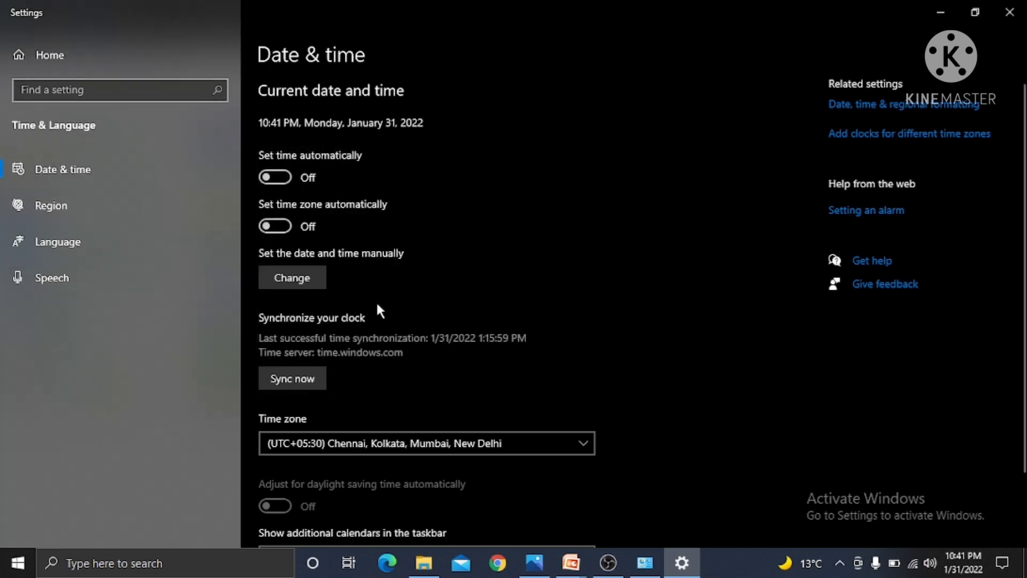
pyautogui.click(1019, 12)
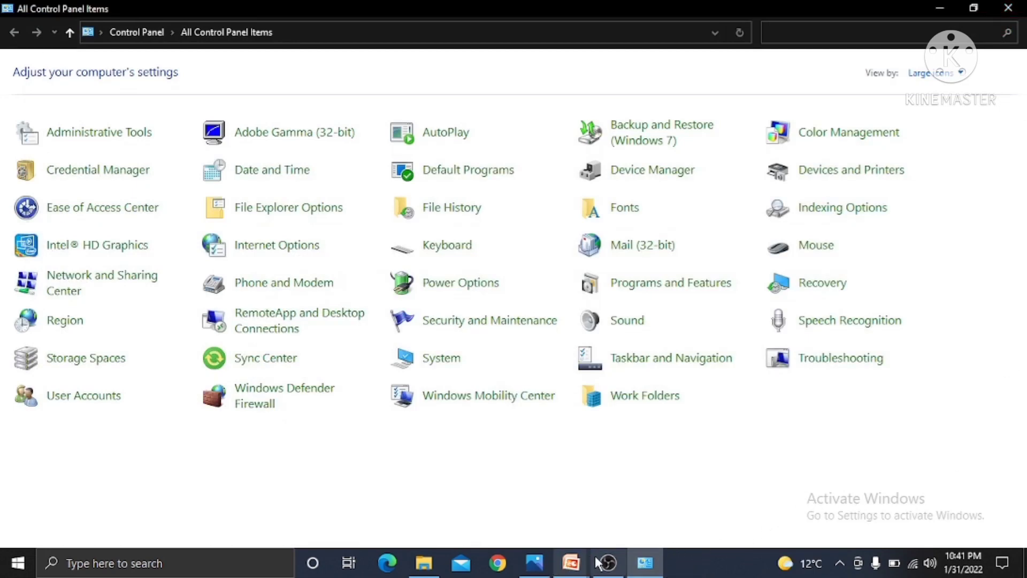
# Step: Switch to the PowerPoint slide show and look through the file extension and Operating System Simple Setting slides
pyautogui.moveTo(571, 561)
pyautogui.click(625, 529)
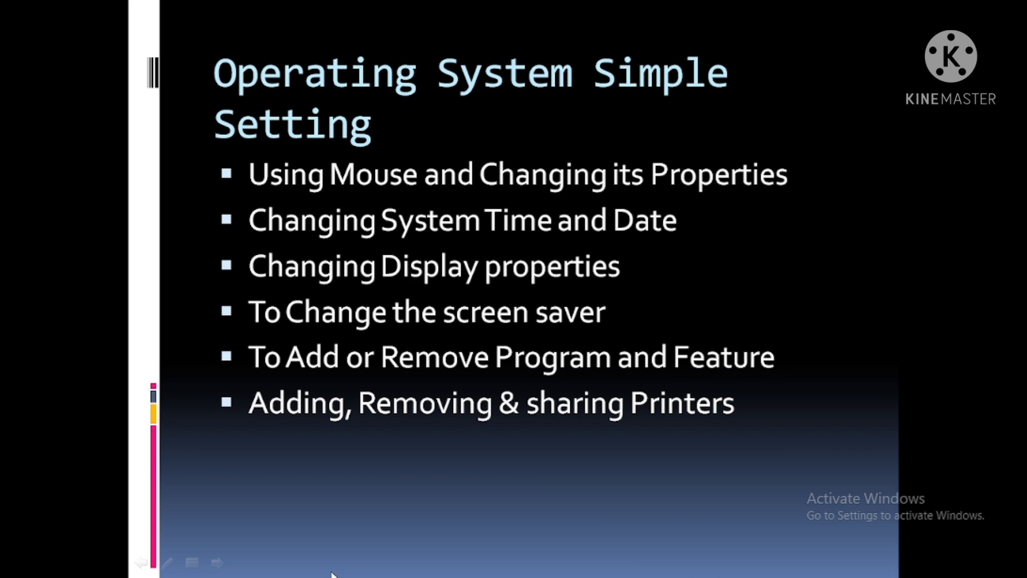
pyautogui.click(792, 87)
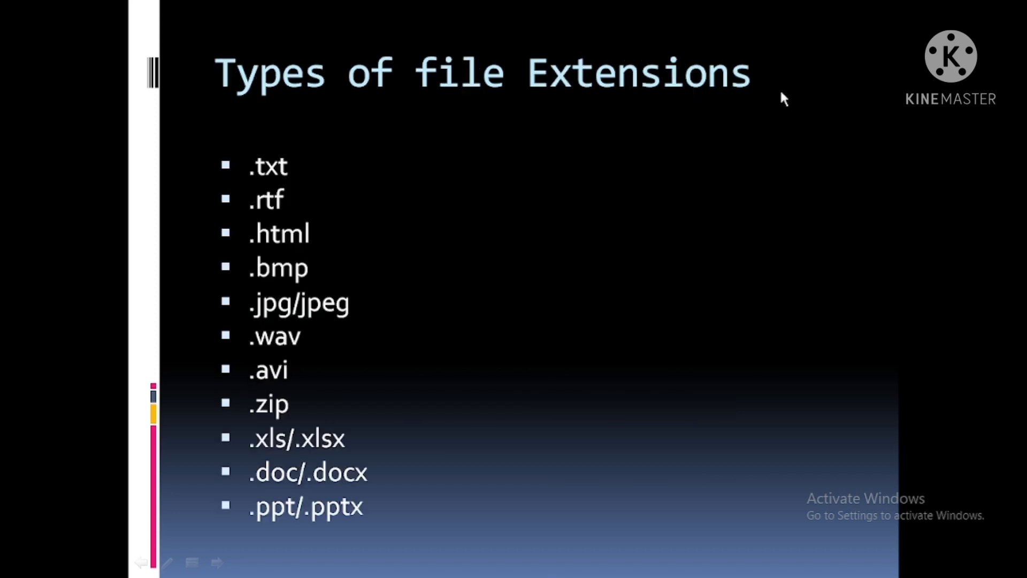
pyautogui.click(320, 276)
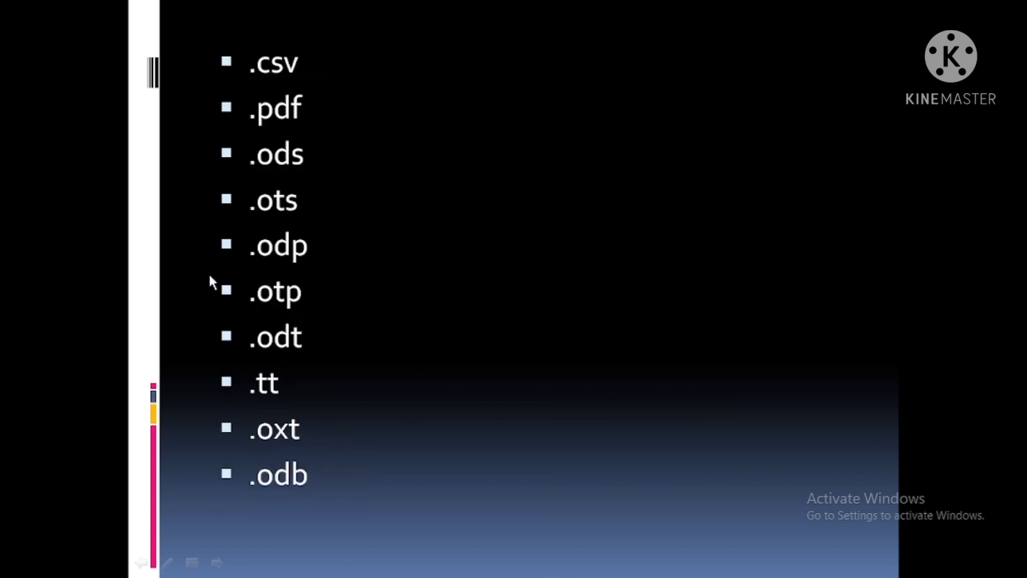
pyautogui.click(208, 274)
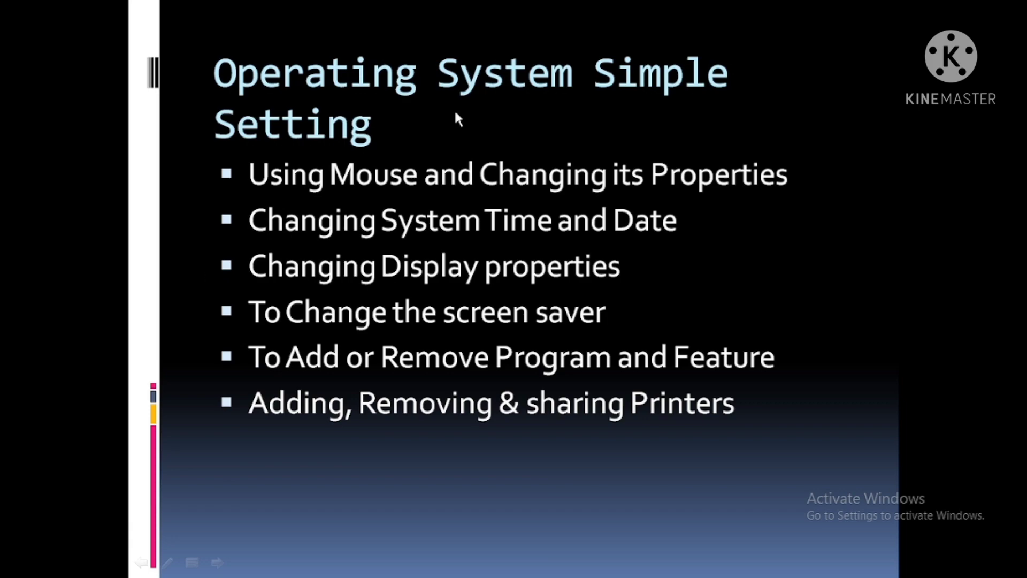
# Step: Switch back to Control Panel and minimize its window
pyautogui.hotkey('alt', 'Tab')
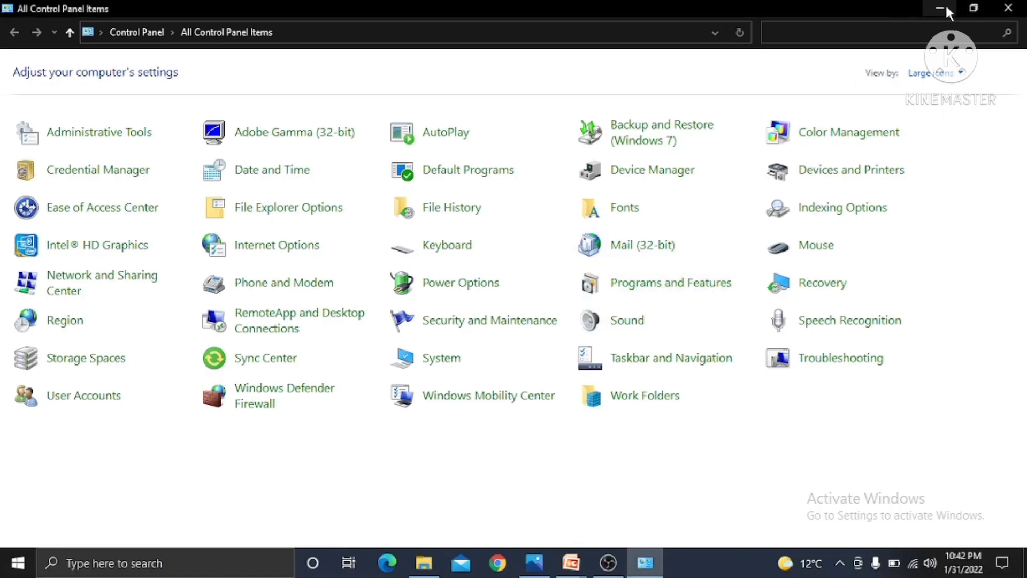
pyautogui.click(944, 9)
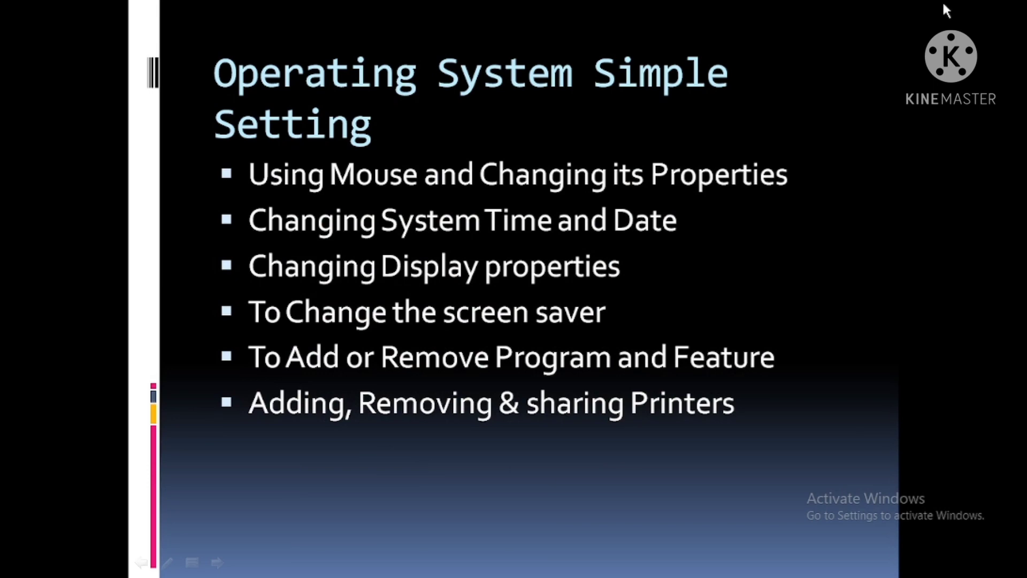
pyautogui.press('super')
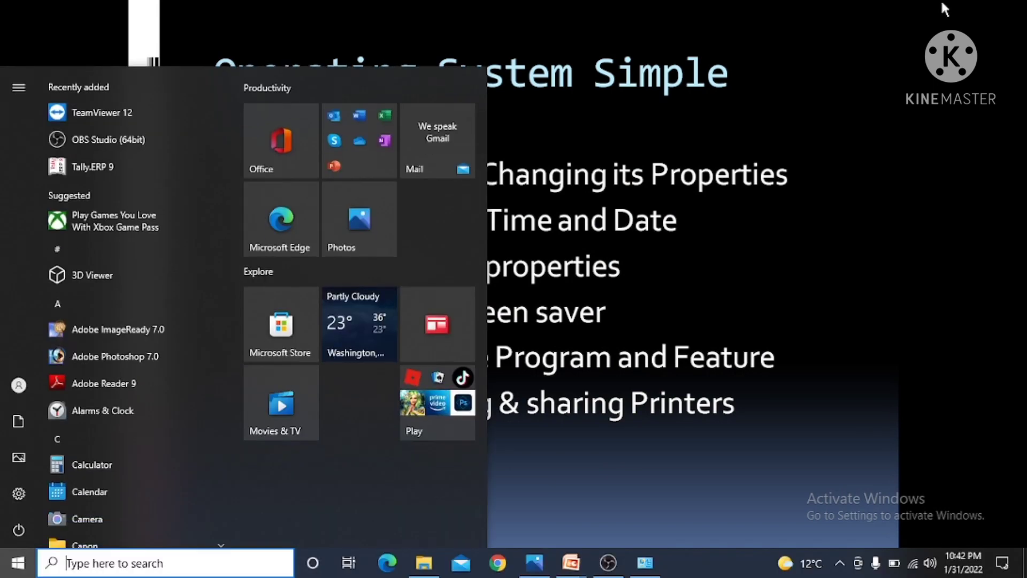
pyautogui.press('Escape')
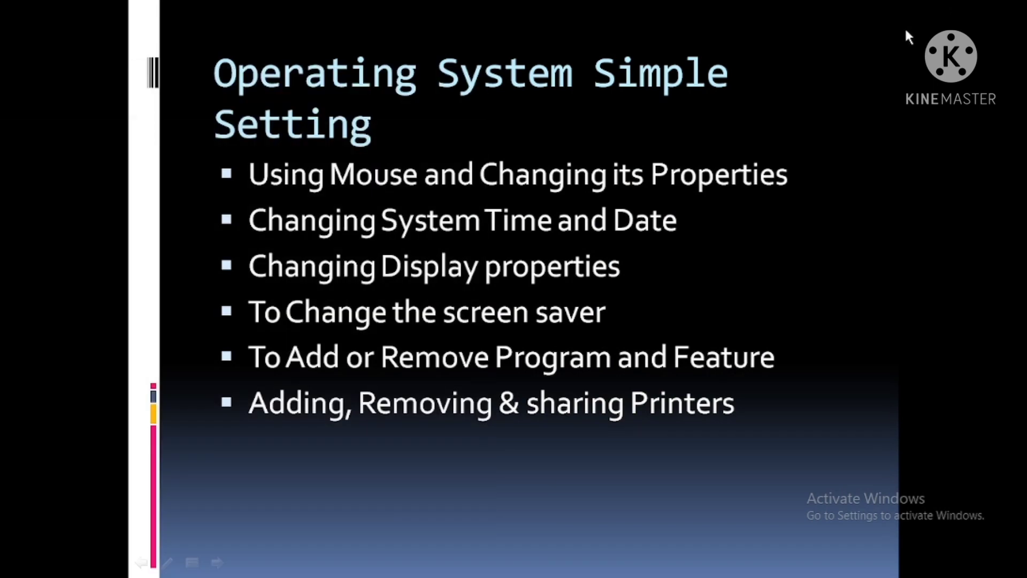
pyautogui.press('super')
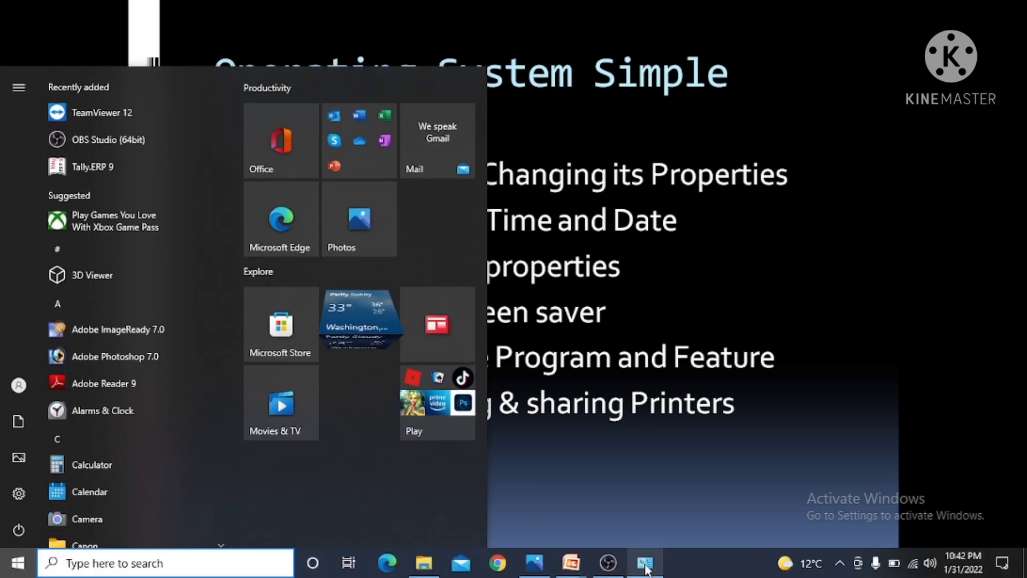
pyautogui.click(645, 563)
# Step: Bring up the OBS Studio and Photos windows and minimize both of them
pyautogui.click(608, 561)
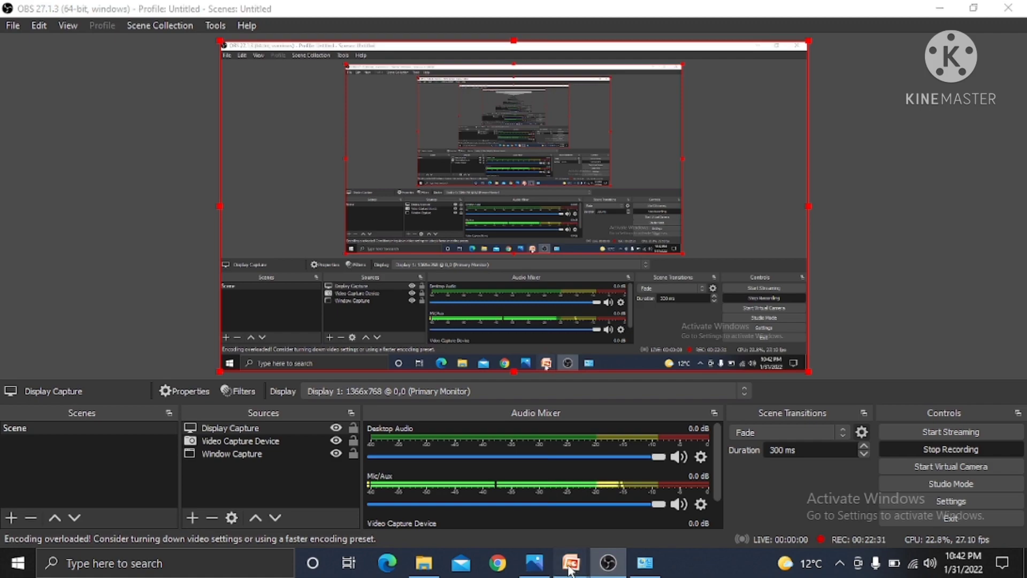
pyautogui.click(526, 571)
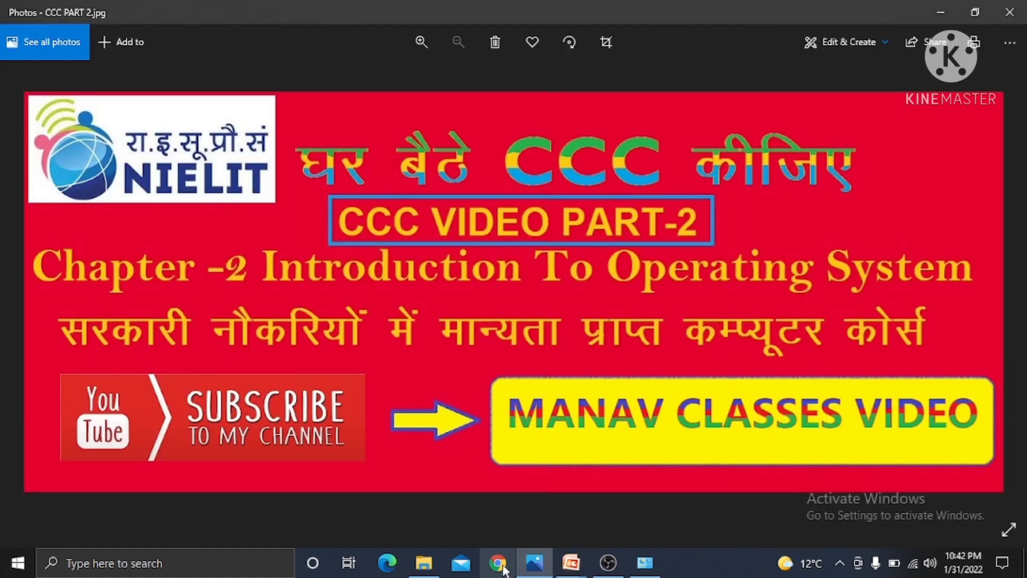
pyautogui.click(940, 12)
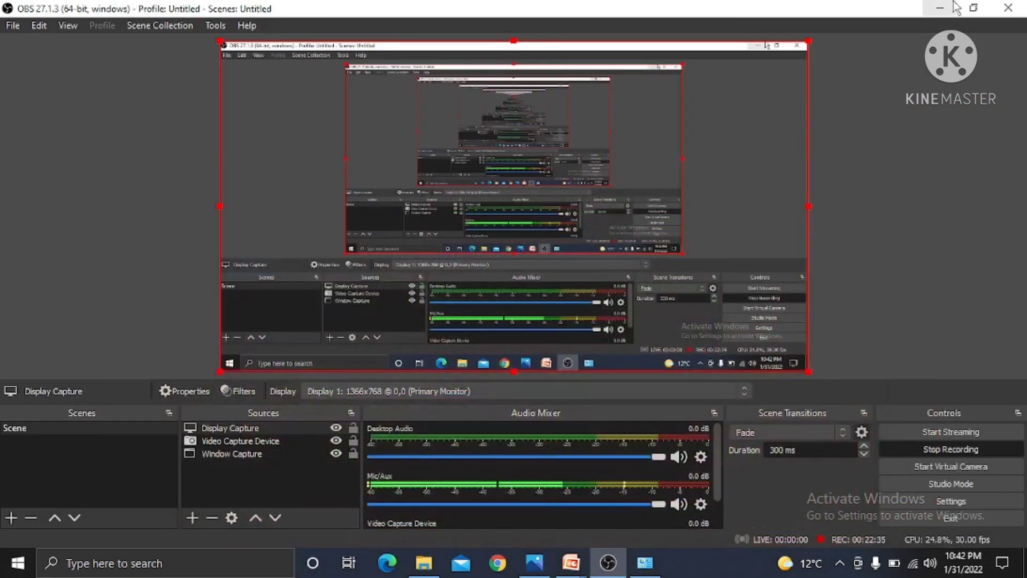
pyautogui.click(942, 9)
pyautogui.click(944, 3)
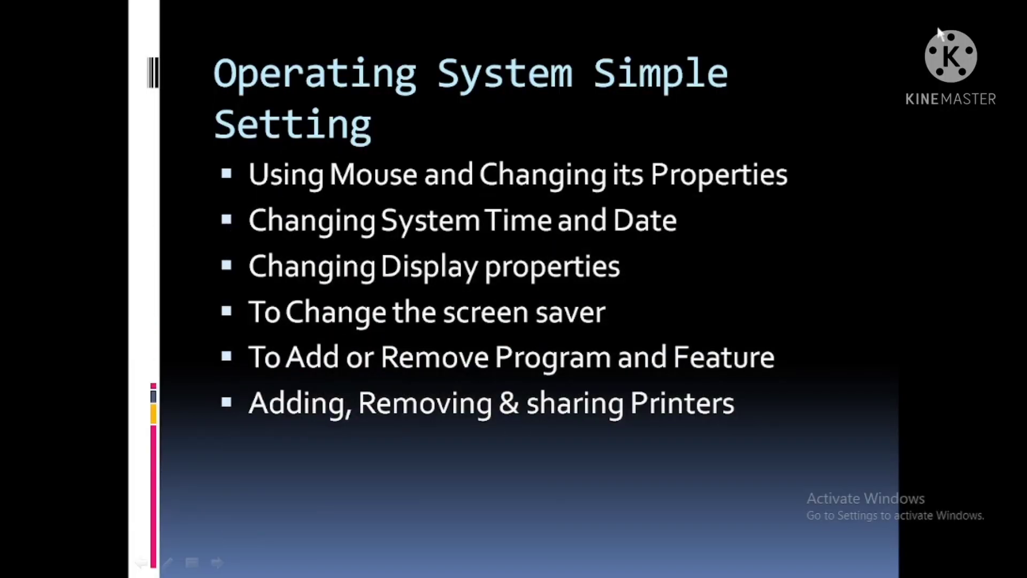
# Step: End the slide show and minimize PowerPoint to reach the desktop
pyautogui.press('Escape')
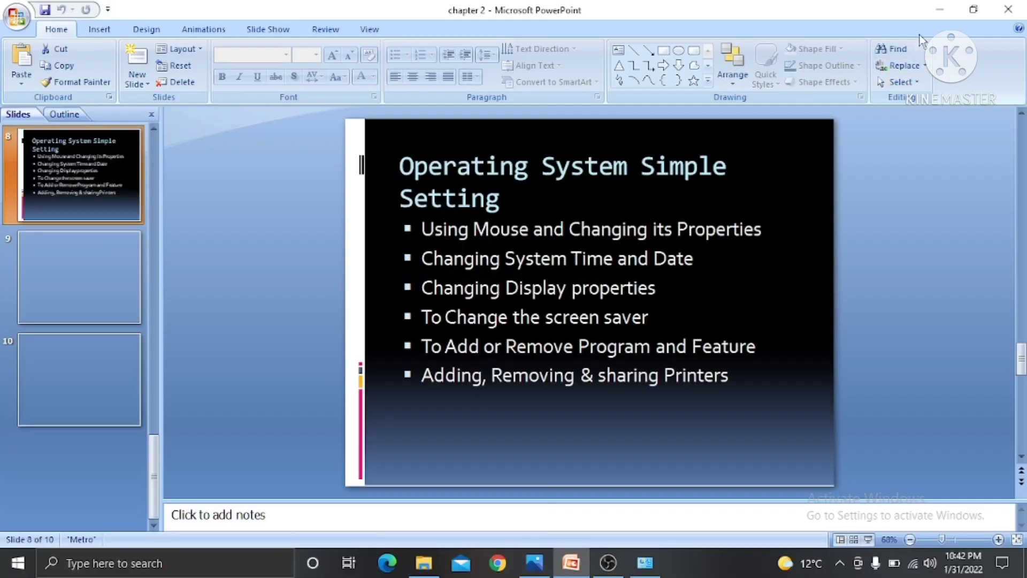
pyautogui.click(939, 5)
pyautogui.click(940, 7)
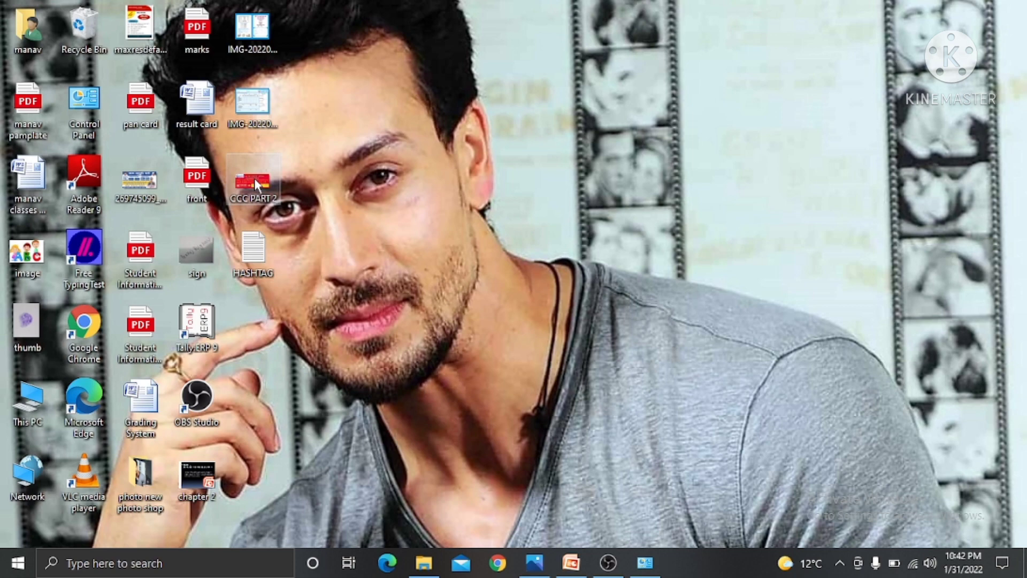
# Step: Open the desktop's display settings, look through brightness, scale, resolution, orientation and multiple display options, and close Settings
pyautogui.rightClick(456, 73)
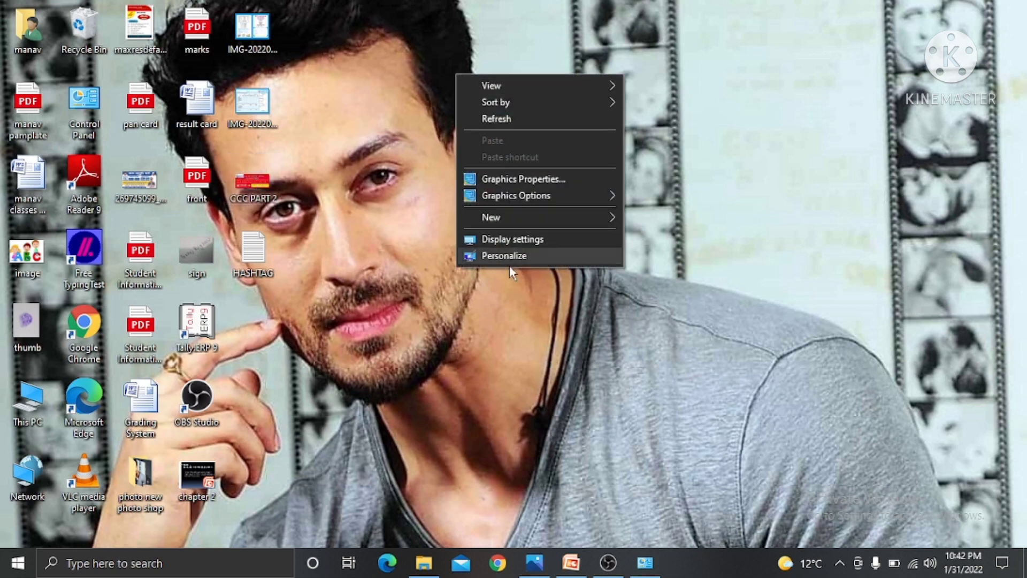
pyautogui.click(528, 243)
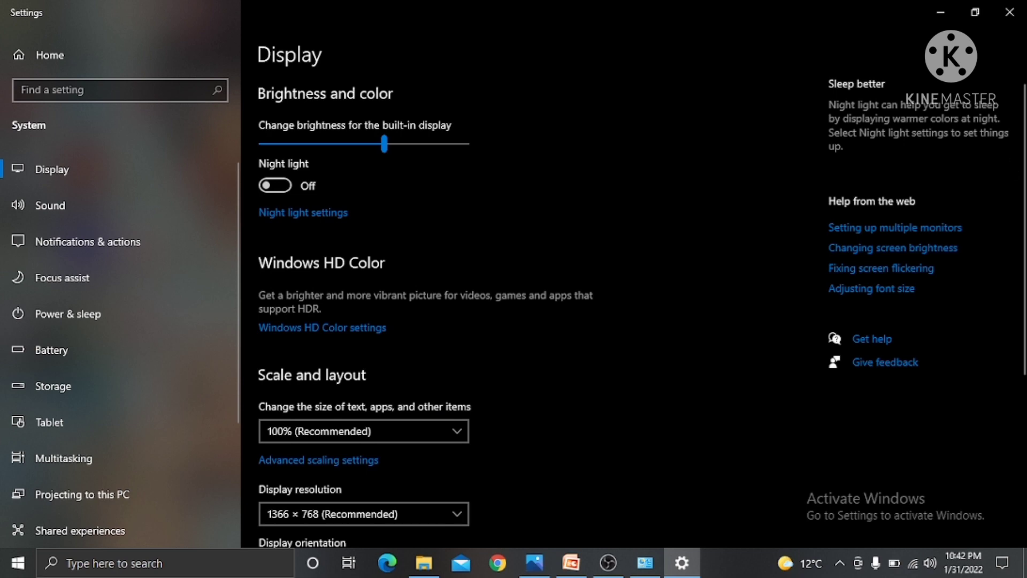
pyautogui.scroll(-5, 1020, 234)
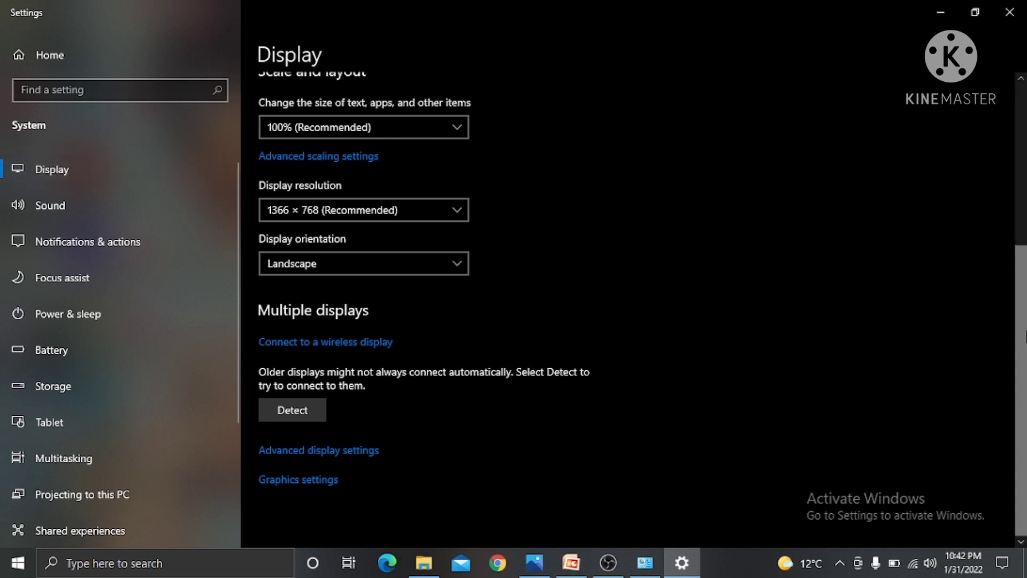
pyautogui.moveTo(1020, 337); pyautogui.dragTo(1022, 157)
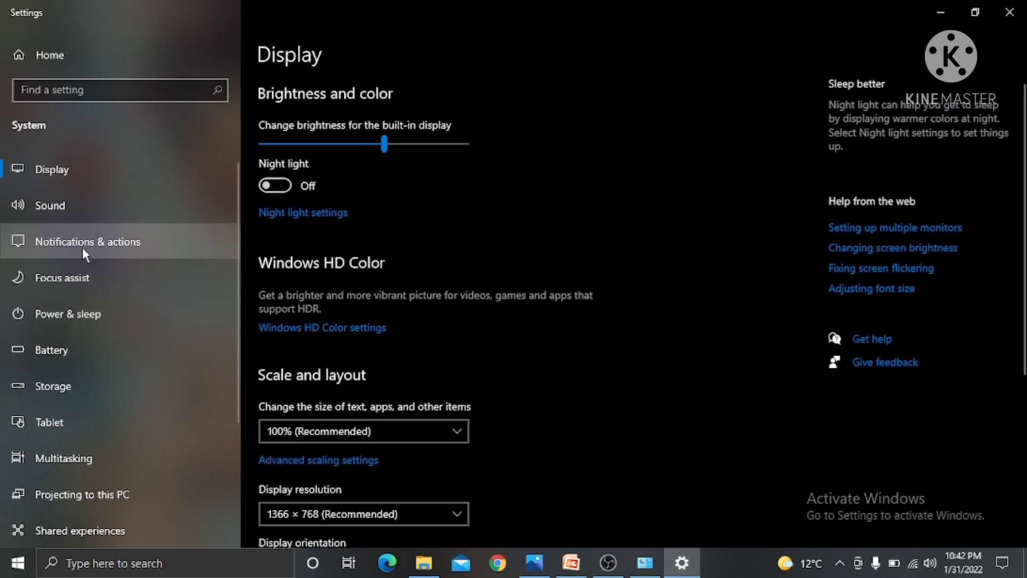
pyautogui.click(1009, 11)
# Step: Open the desktop's personalization settings, look over the background picture and fit options, and close Settings
pyautogui.rightClick(646, 29)
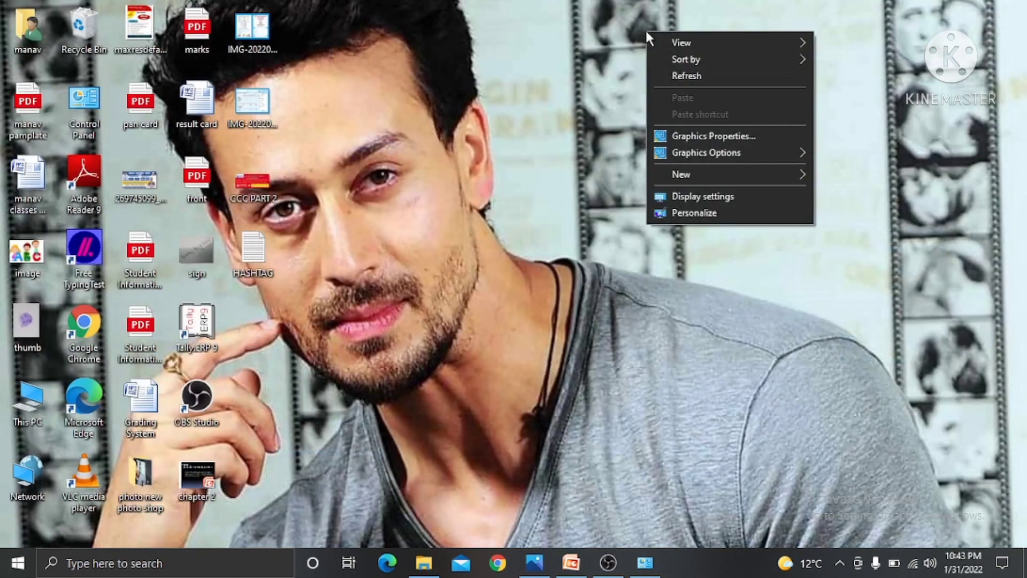
pyautogui.click(728, 215)
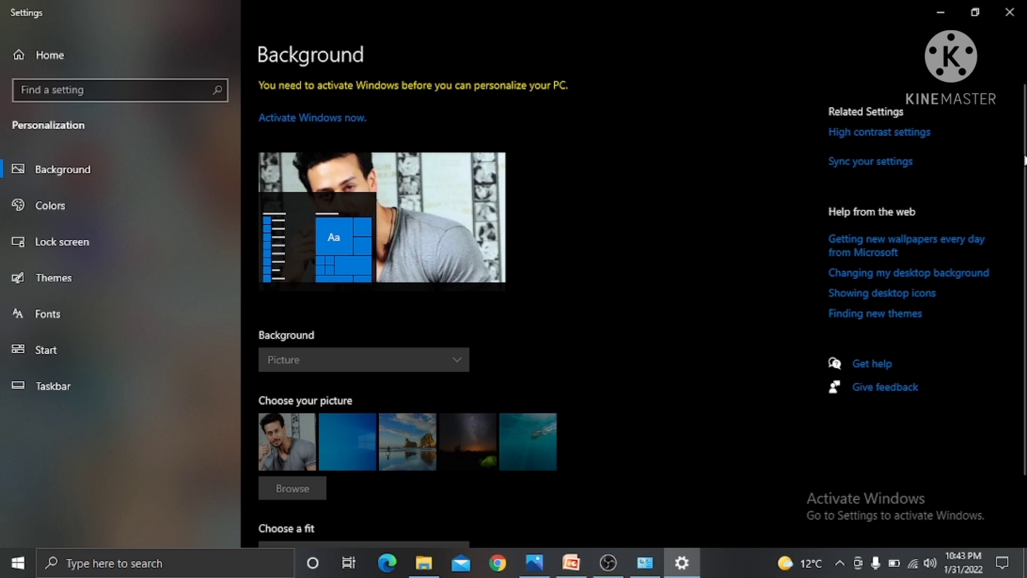
pyautogui.scroll(-3, 1001, 353)
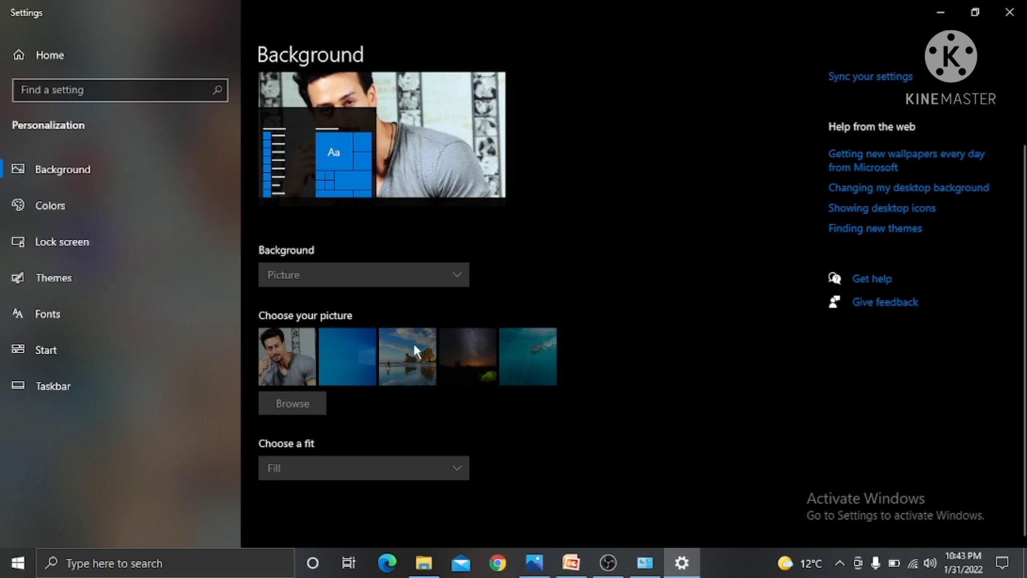
pyautogui.click(1009, 12)
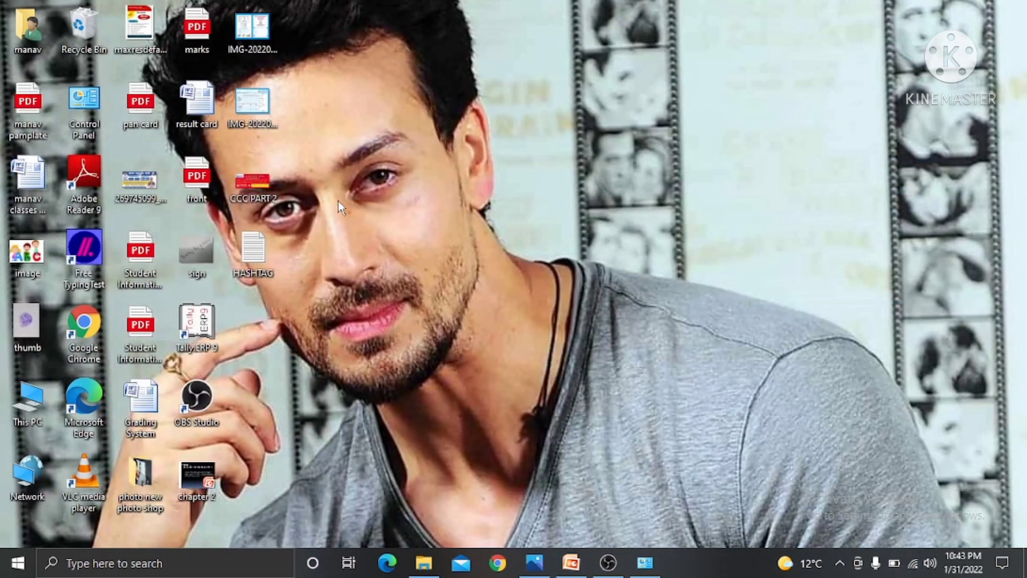
# Step: Open the CCC PART 2 desktop image in Photos, set it as the desktop background, and minimize the image window
pyautogui.doubleClick(270, 175)
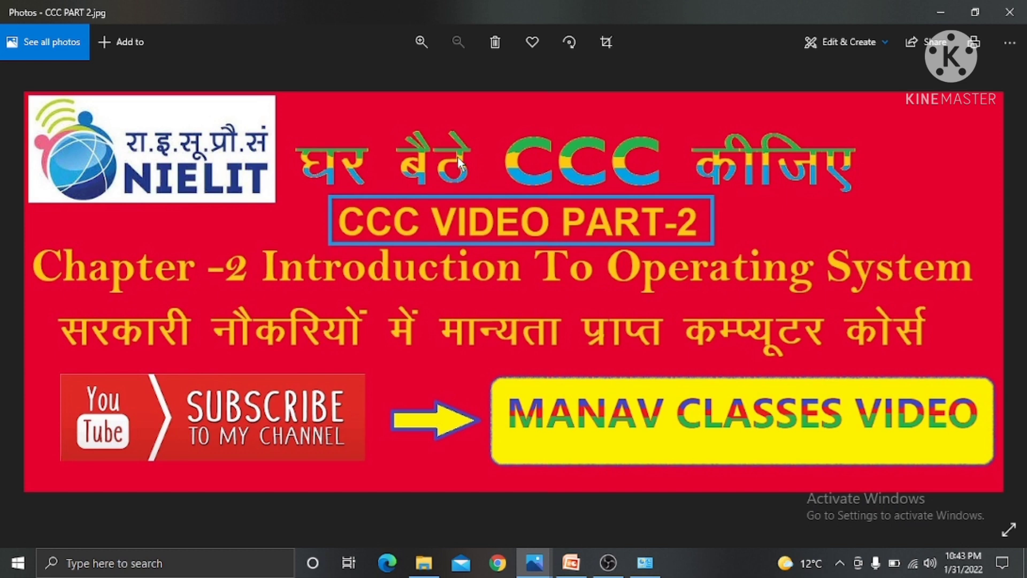
pyautogui.rightClick(457, 156)
pyautogui.click(403, 184)
pyautogui.rightClick(431, 172)
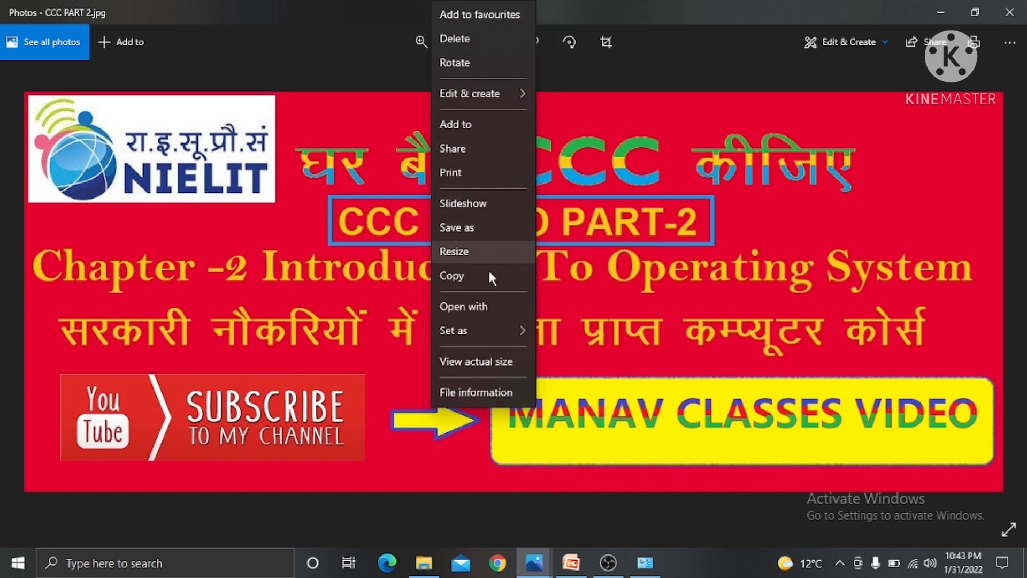
pyautogui.moveTo(502, 332)
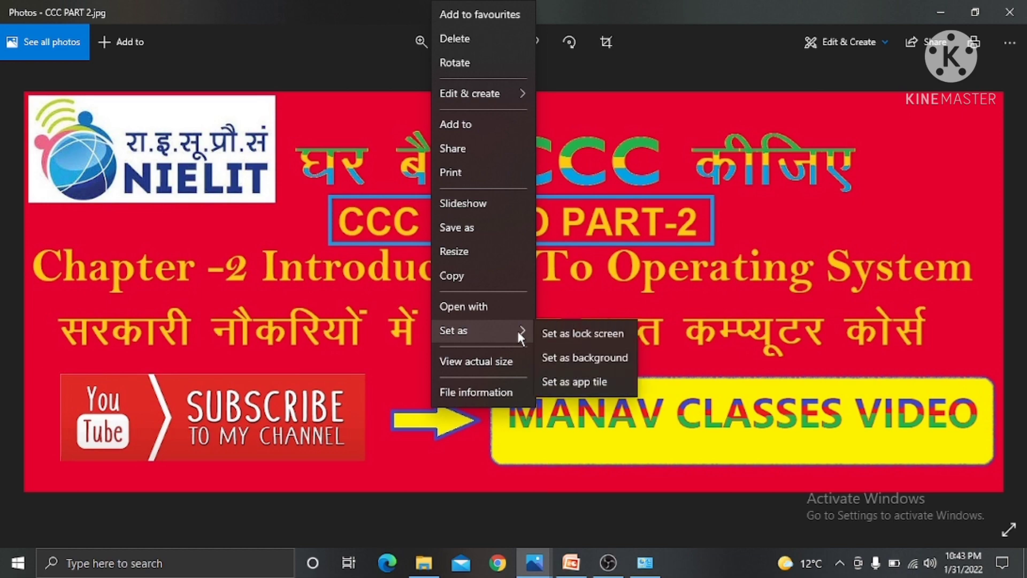
pyautogui.click(566, 359)
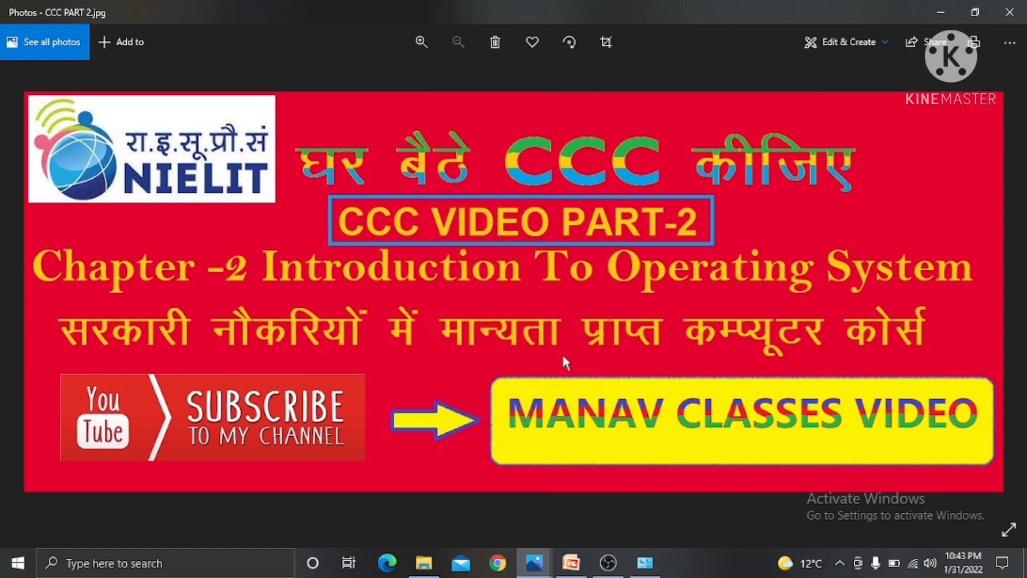
pyautogui.click(942, 13)
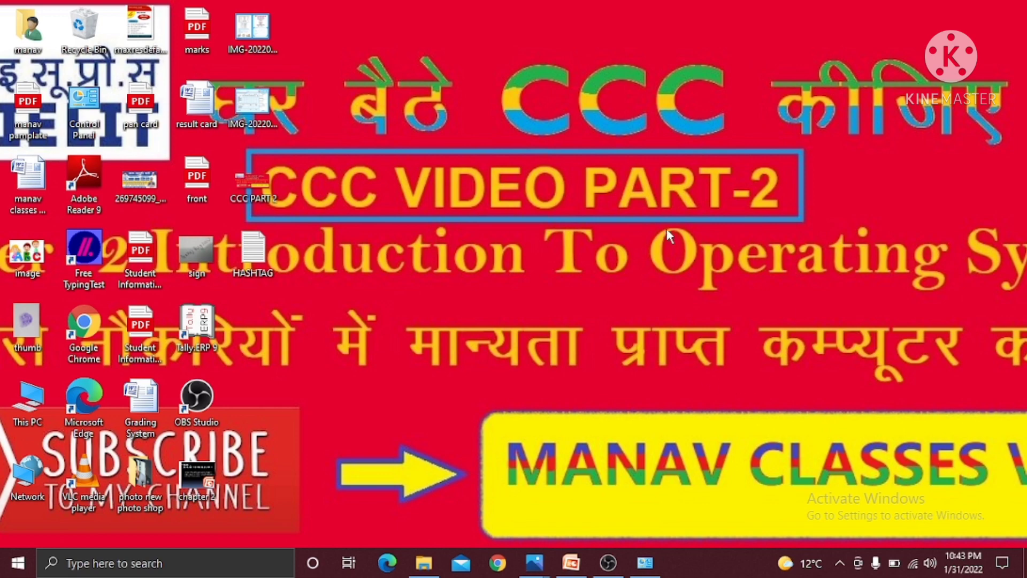
# Step: Review the background preview and recent pictures in the personalization settings for the new wallpaper, and close Settings
pyautogui.rightClick(565, 122)
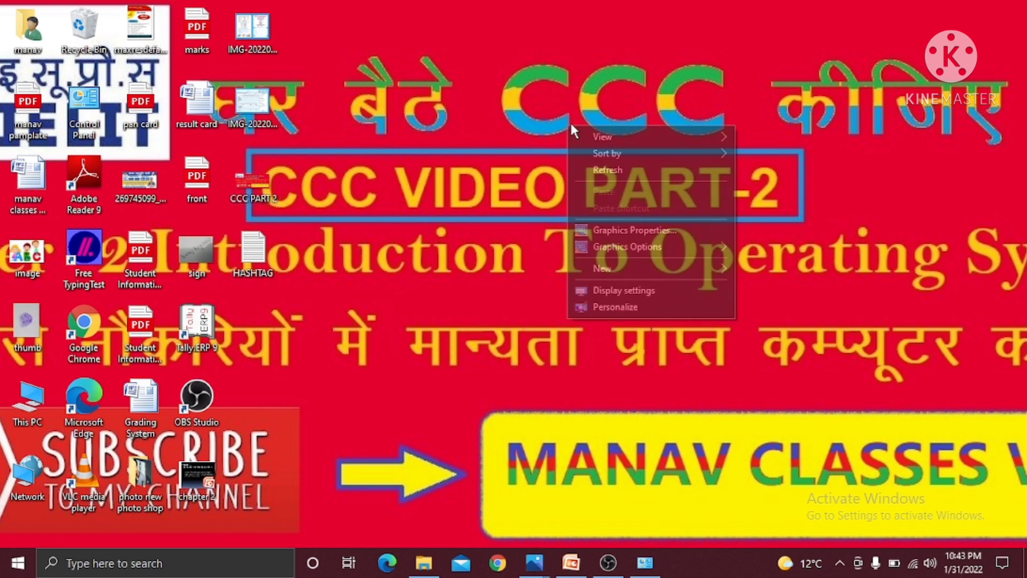
pyautogui.click(636, 306)
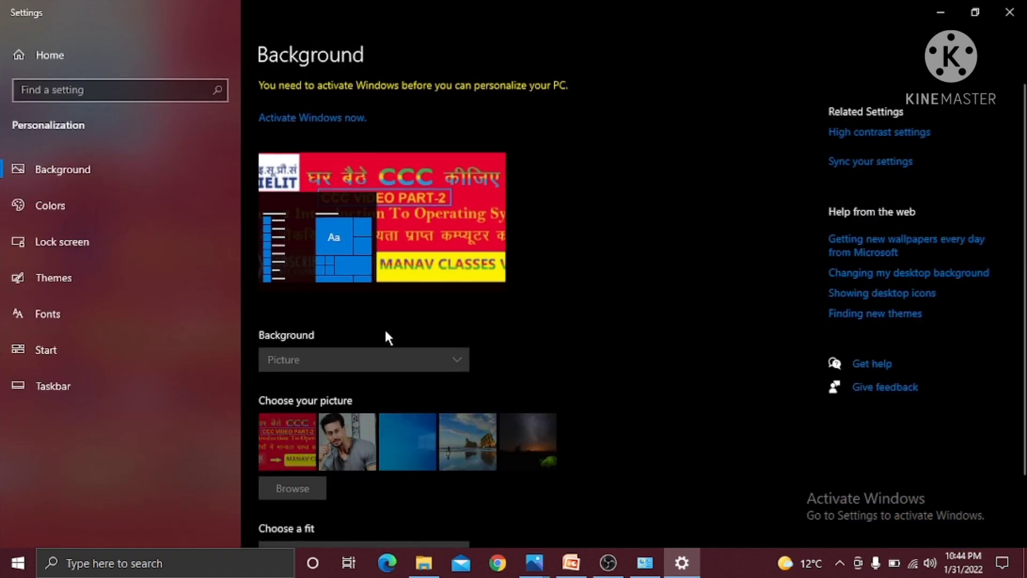
pyautogui.scroll(-2, 506, 515)
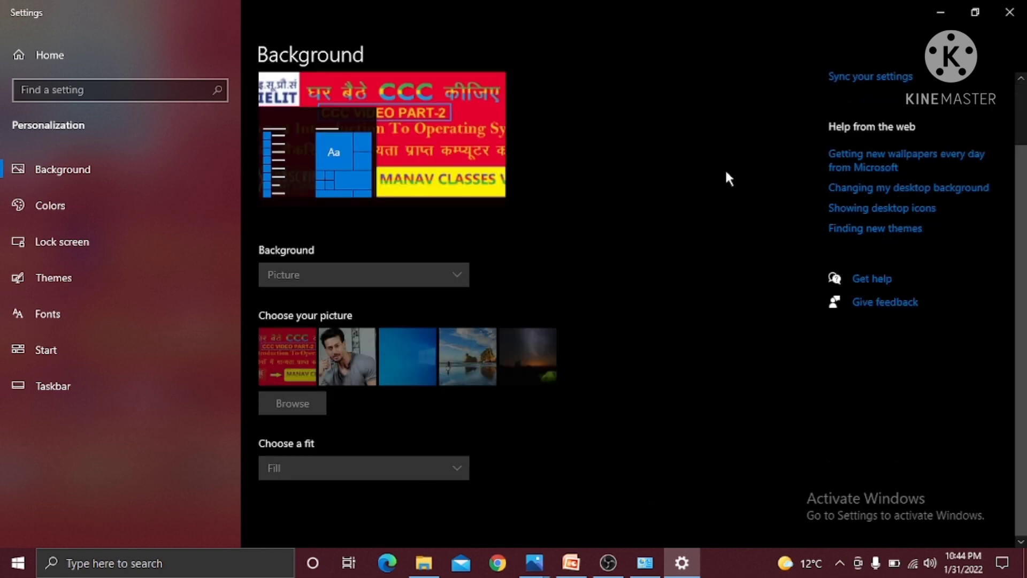
pyautogui.click(1009, 12)
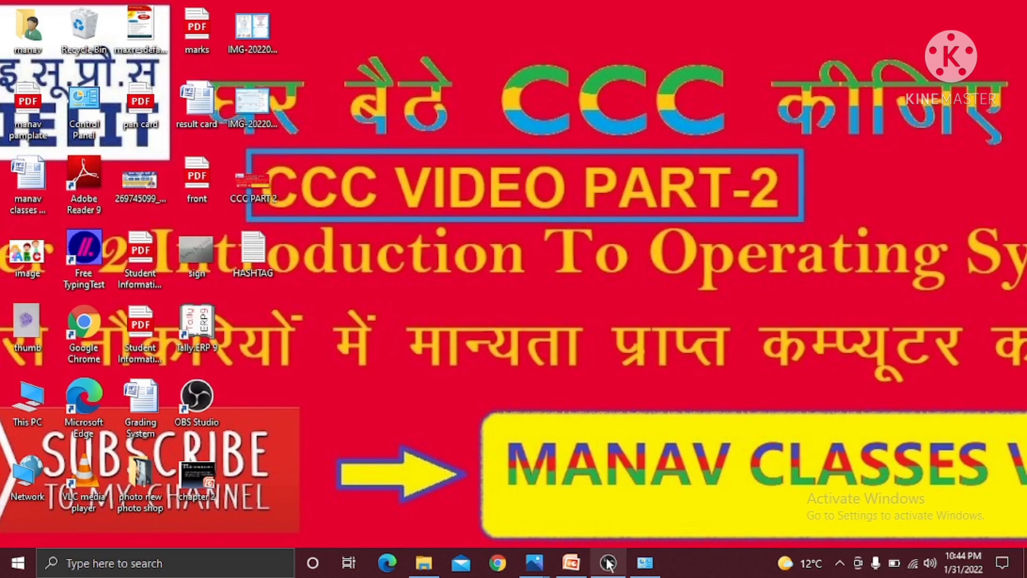
# Step: Switch to PowerPoint, start the slide show and advance to the Operating System Simple Setting slide
pyautogui.moveTo(567, 561)
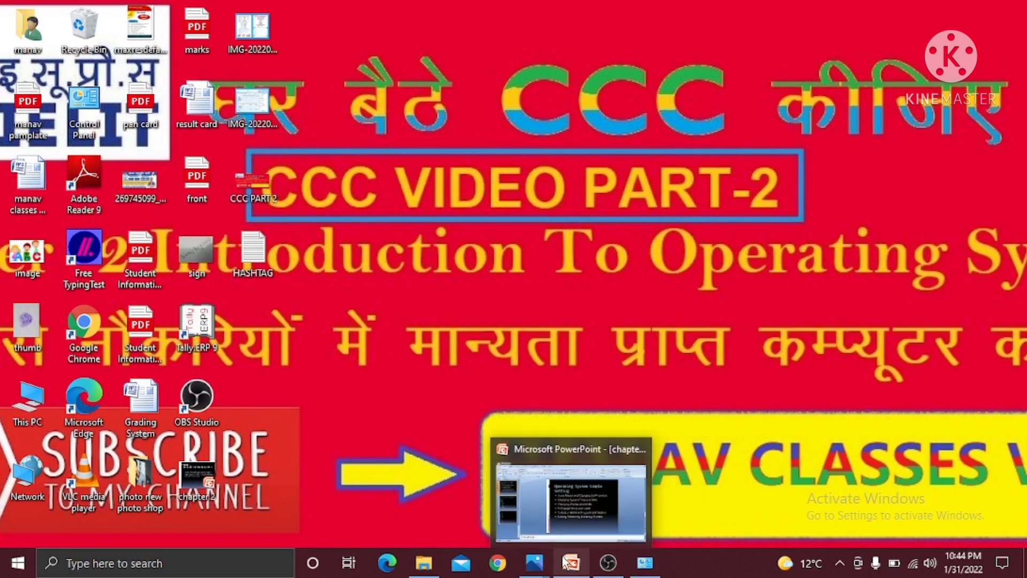
pyautogui.click(570, 561)
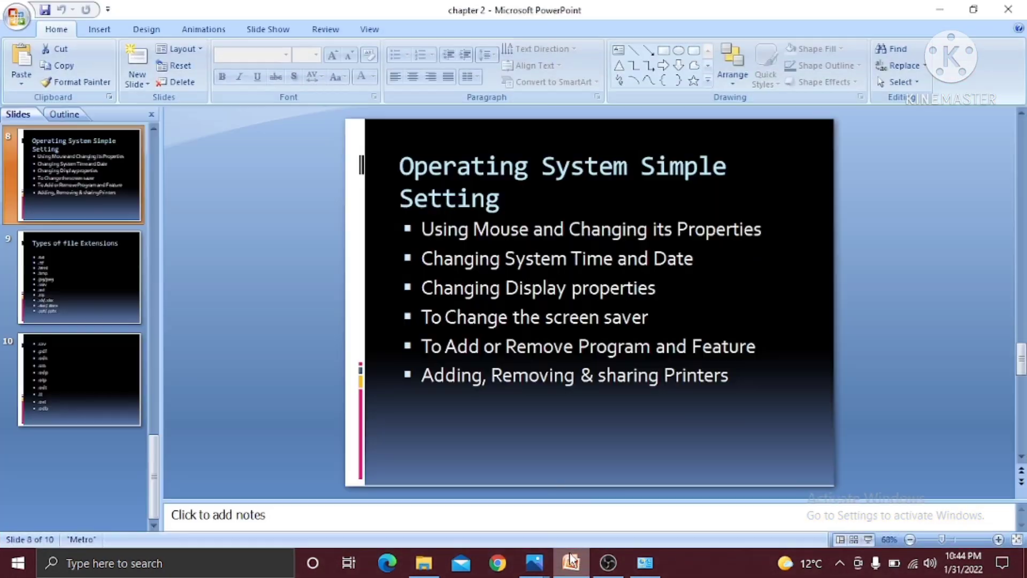
pyautogui.press('F5')
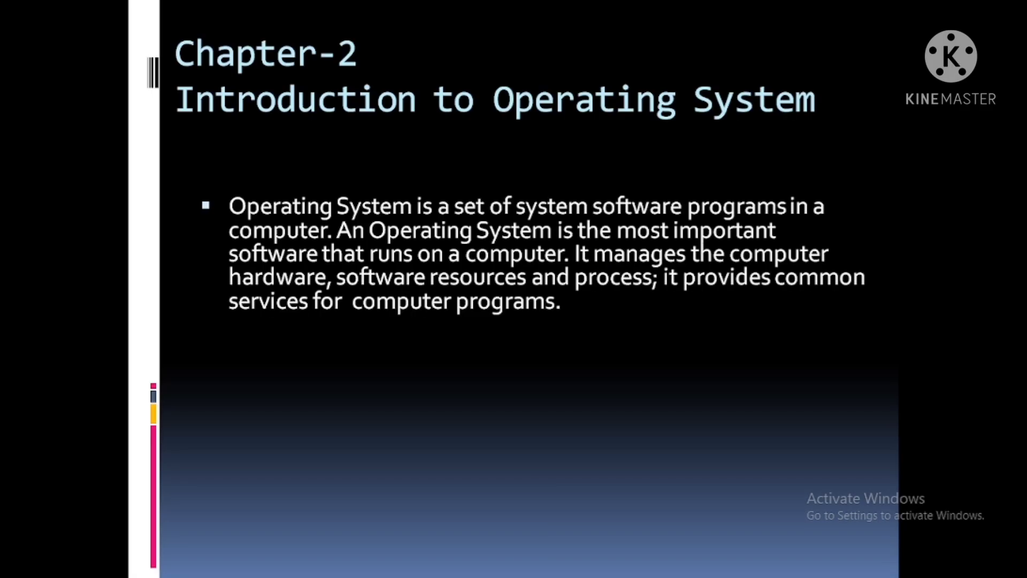
pyautogui.press('Right')
pyautogui.press('Right')
pyautogui.press('Right')
pyautogui.press('Right')
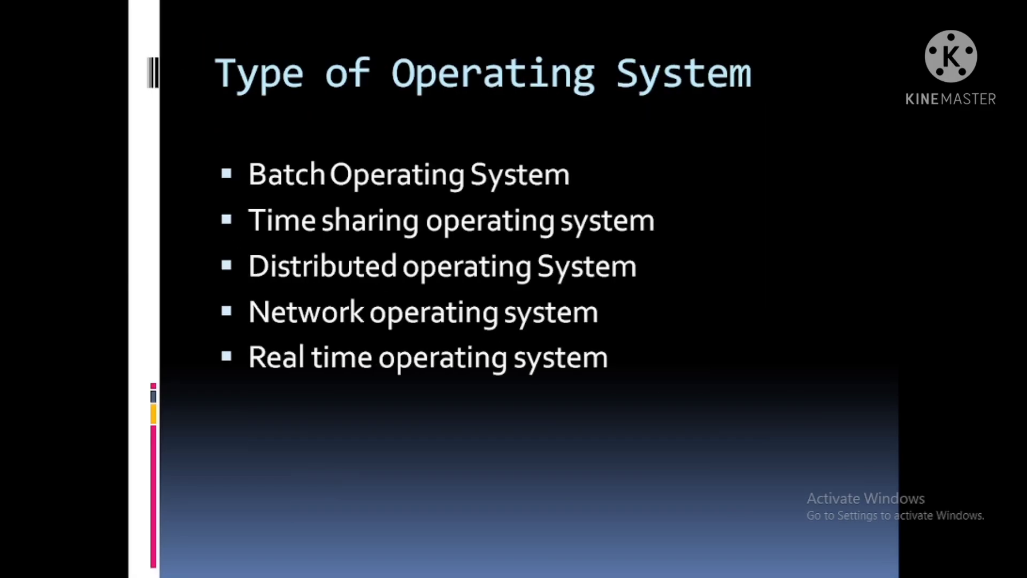
pyautogui.press('Right')
pyautogui.press('Right')
pyautogui.press('Right')
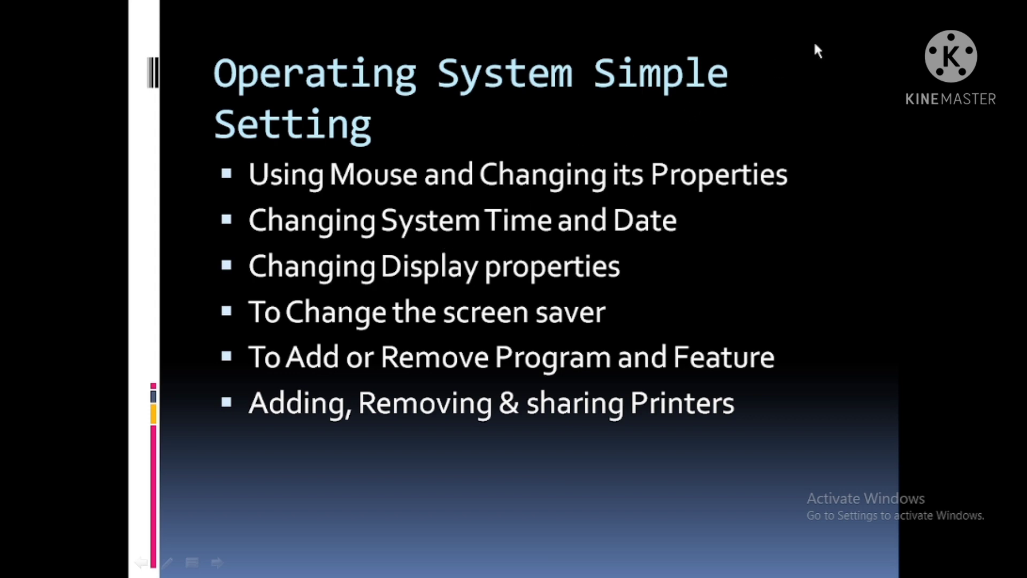
# Step: End the slide show and minimize PowerPoint to return to the desktop
pyautogui.click(778, 98)
pyautogui.click(778, 97)
pyautogui.click(779, 97)
pyautogui.click(779, 98)
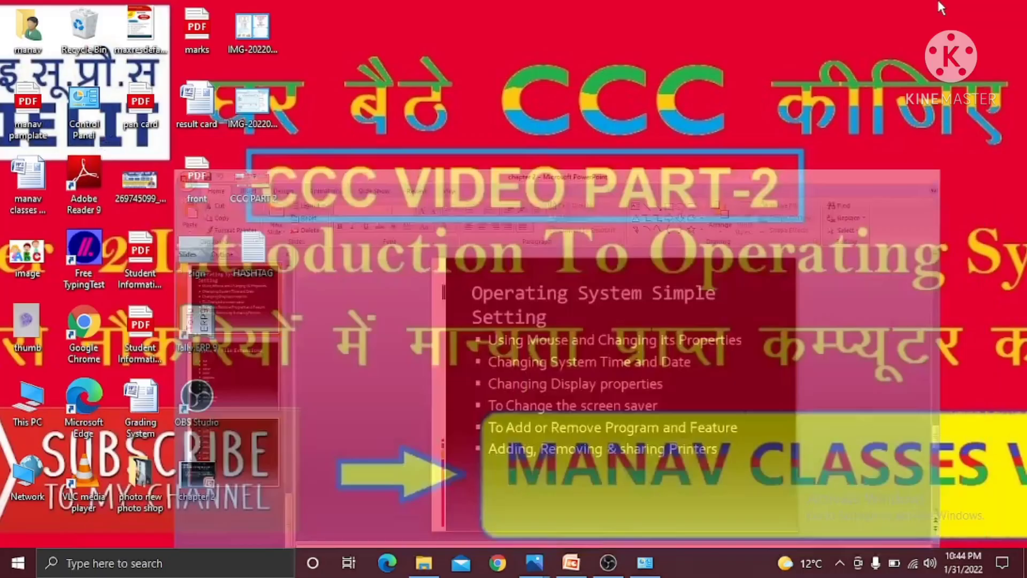
pyautogui.click(940, 9)
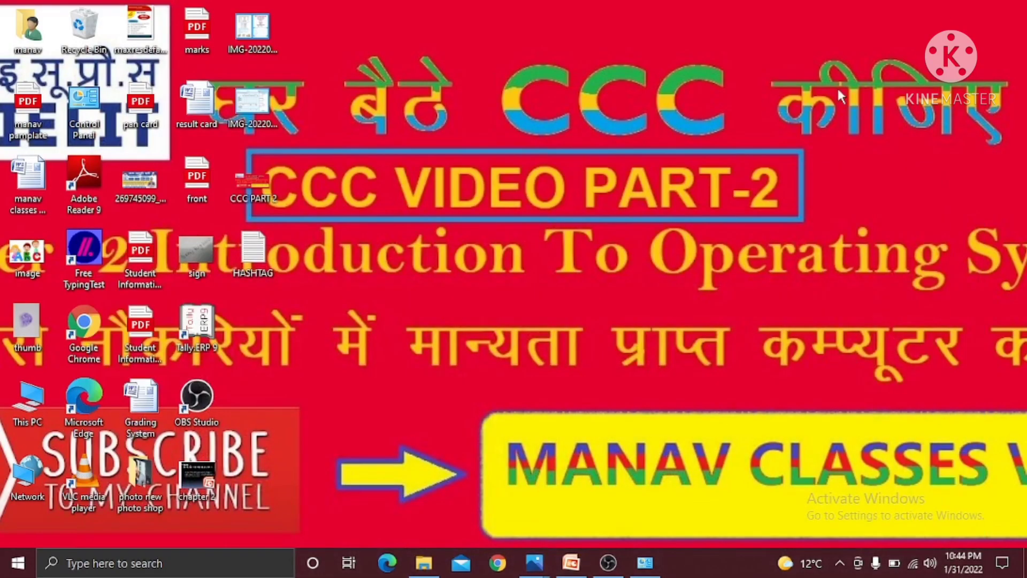
# Step: Open the lock screen page of the desktop's personalization settings and examine its options down to the screen saver settings
pyautogui.rightClick(511, 118)
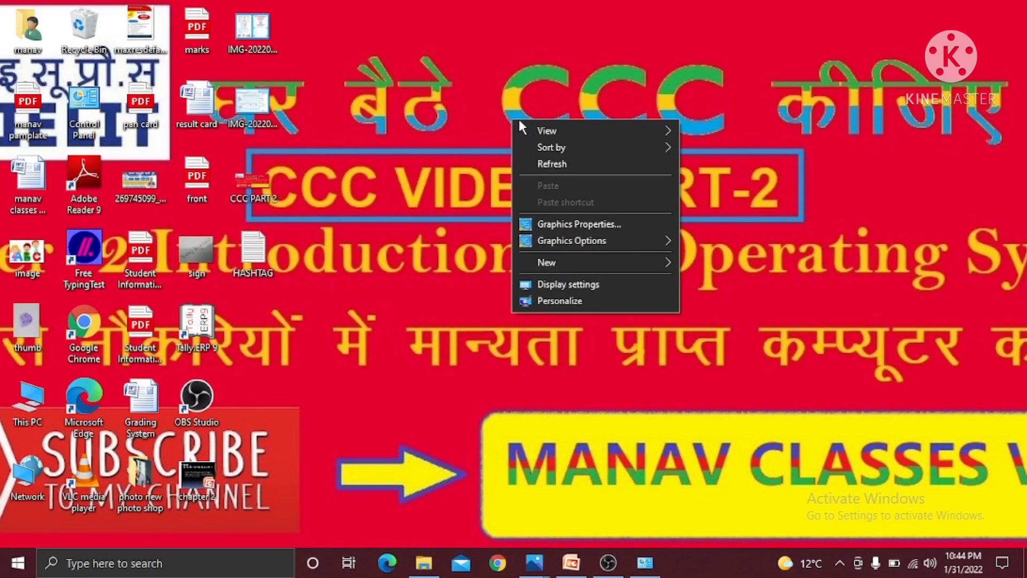
pyautogui.click(554, 301)
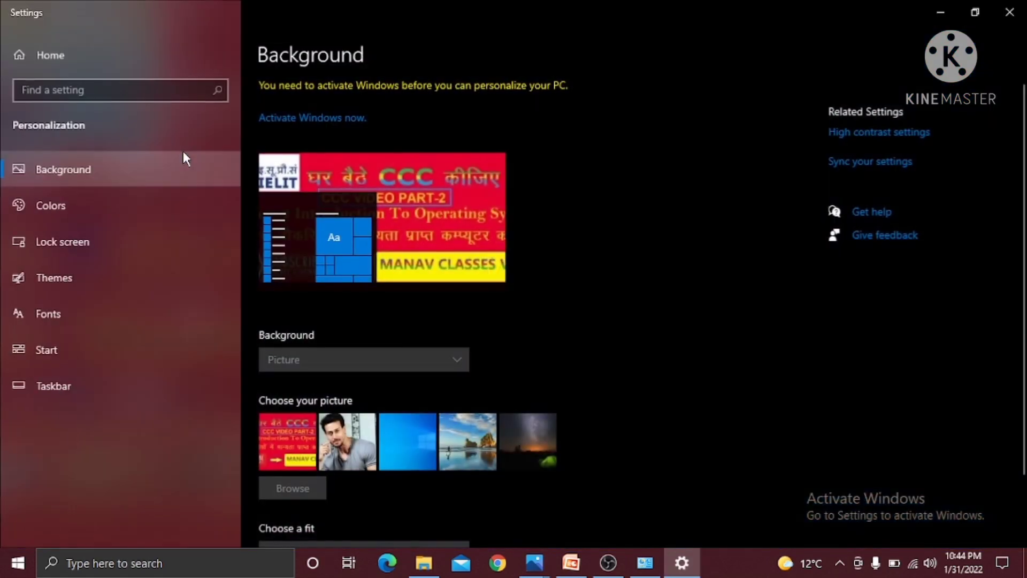
pyautogui.click(76, 251)
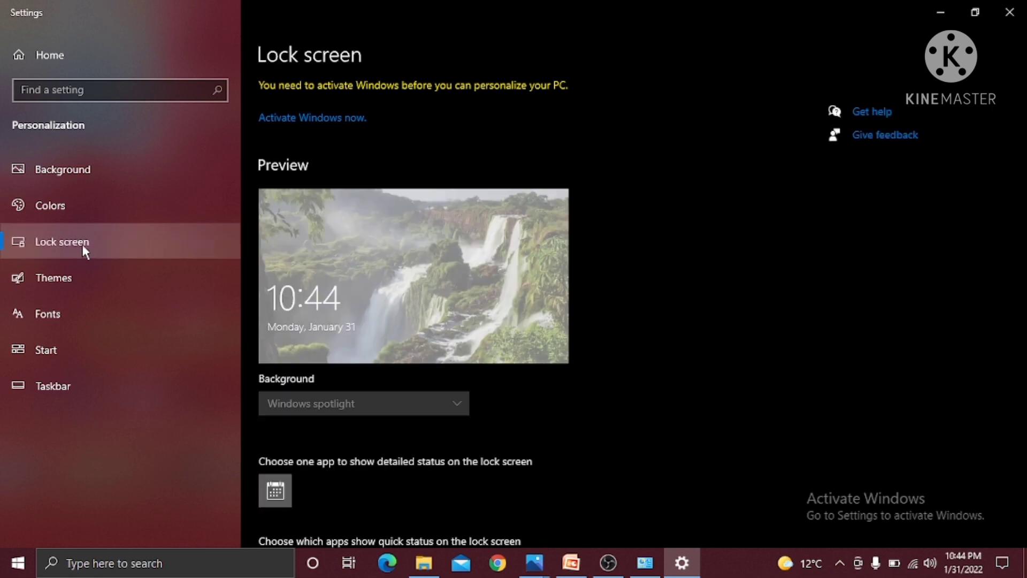
pyautogui.scroll(-2, 963, 267)
pyautogui.scroll(-2, 641, 299)
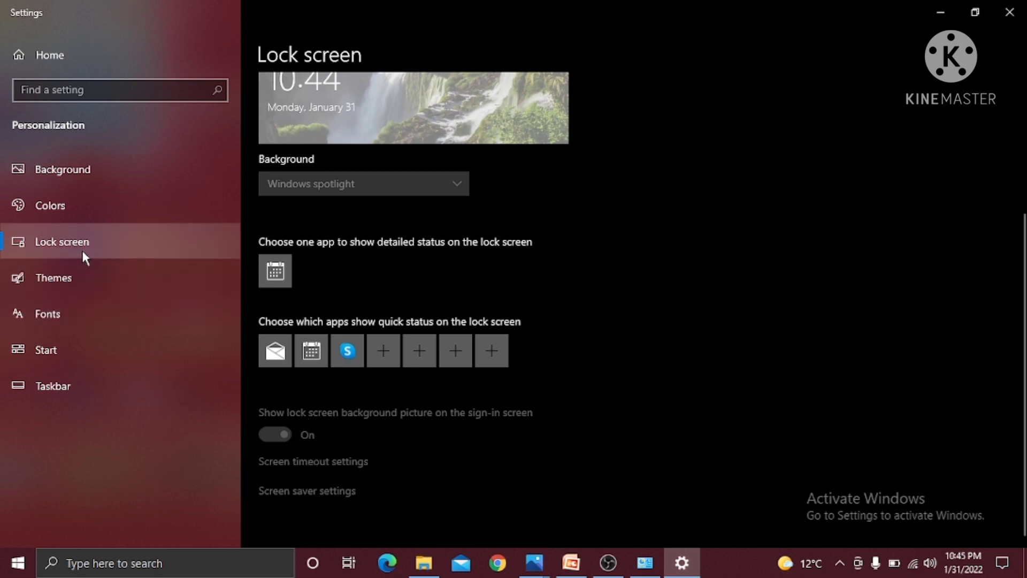
# Step: Open the Themes personalization page and examine the current theme and the other available themes
pyautogui.click(70, 290)
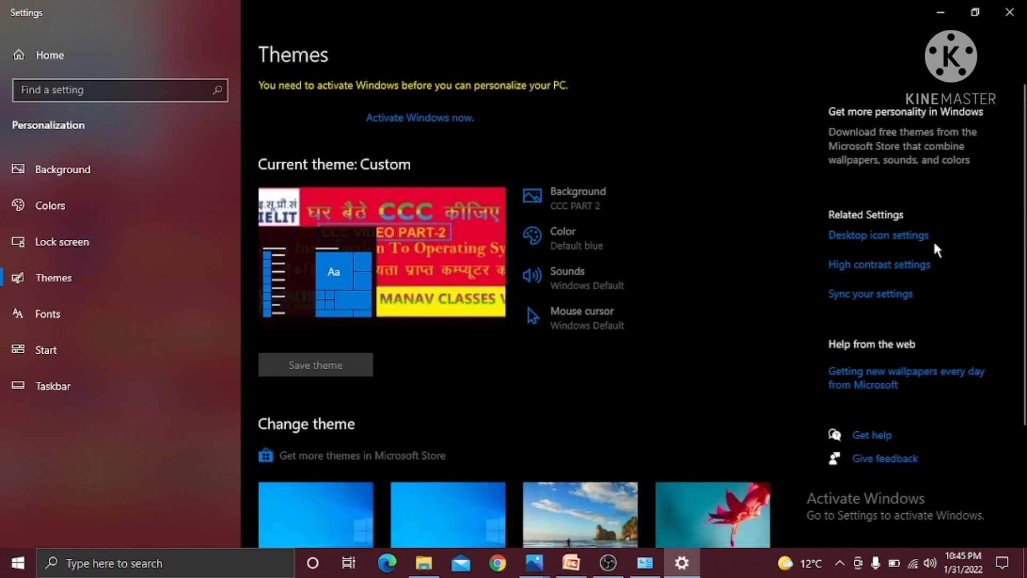
pyautogui.scroll(-3, 567, 278)
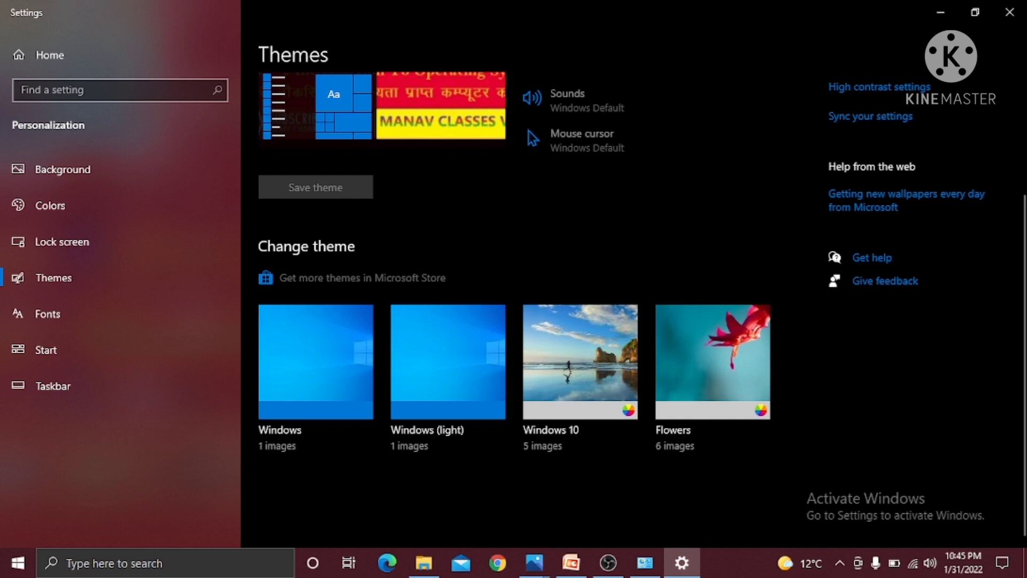
pyautogui.scroll(3, 637, 307)
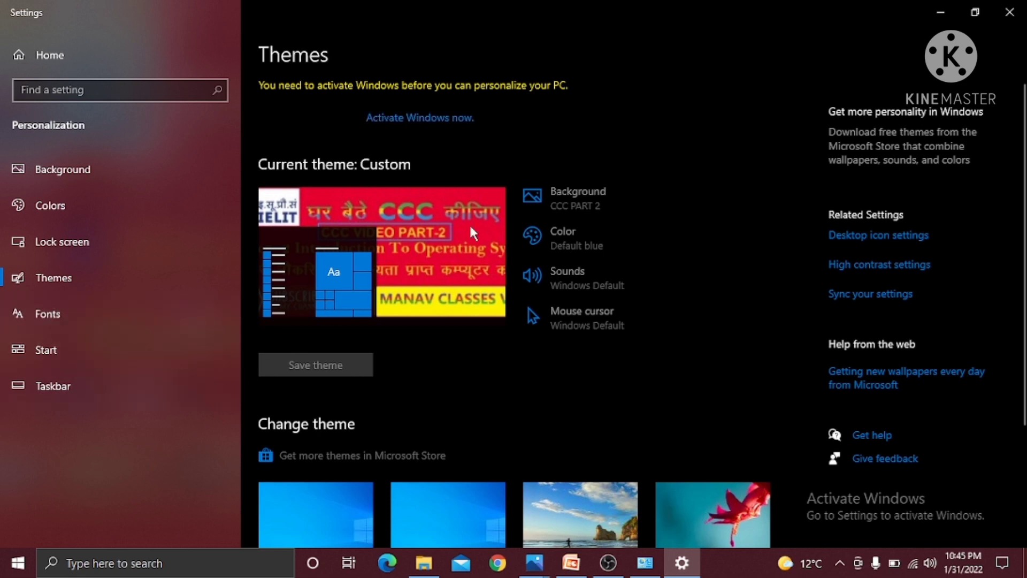
# Step: Switch back to PowerPoint, restart the slide show and advance to the Operating System Simple Setting slide
pyautogui.click(571, 562)
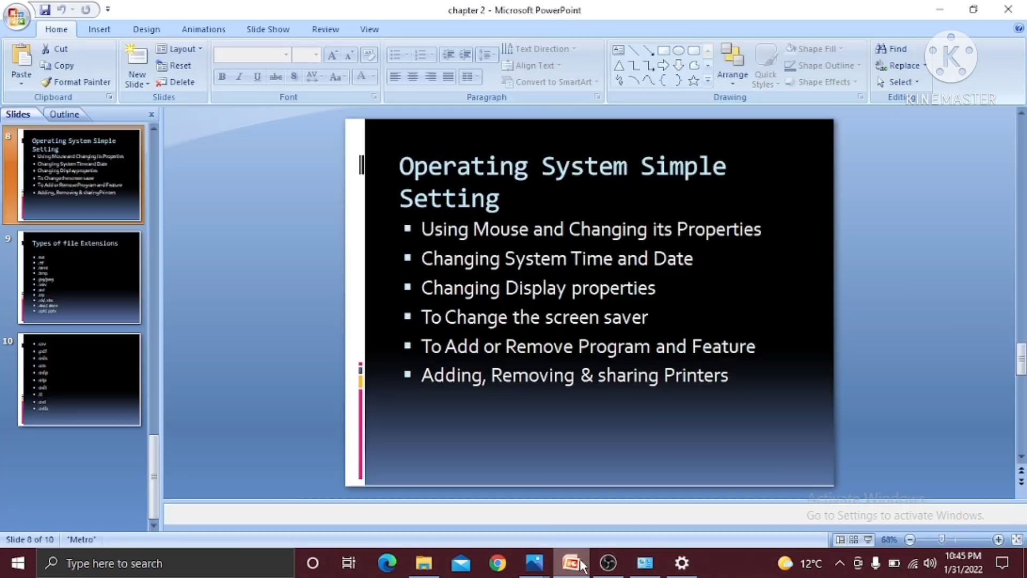
pyautogui.press('F5')
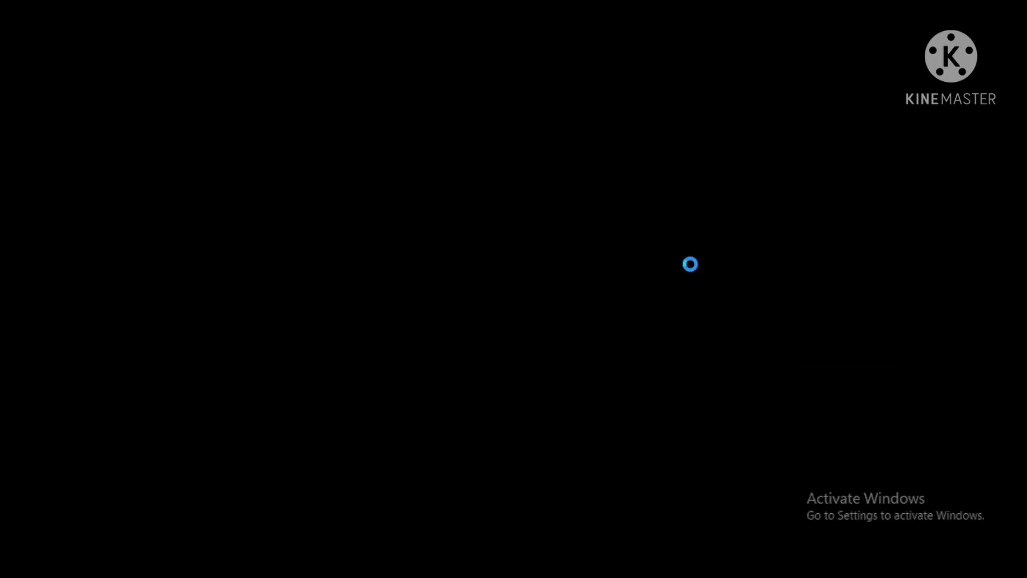
pyautogui.press('Right')
pyautogui.press('Right')
pyautogui.press('Right')
pyautogui.press('Right')
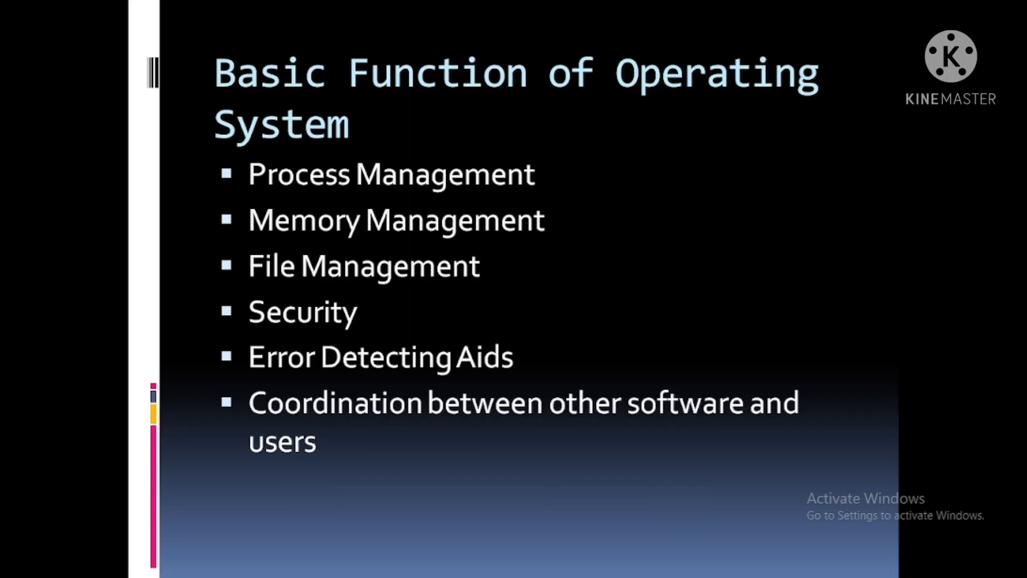
pyautogui.press('Right')
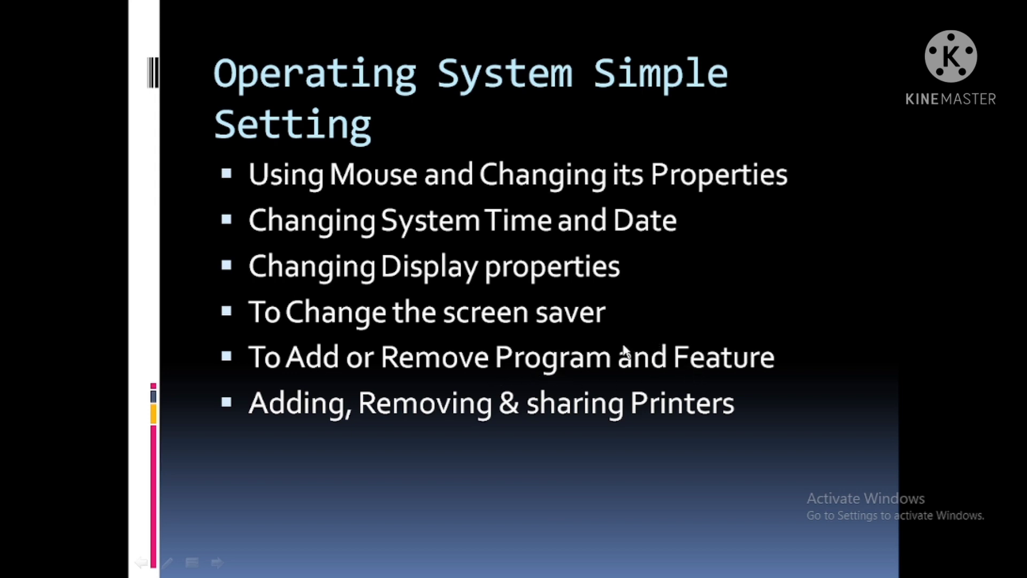
# Step: Switch to Control Panel, examine the installed programs listed in Programs and Features, and return to the running PowerPoint slide show
pyautogui.press('super')
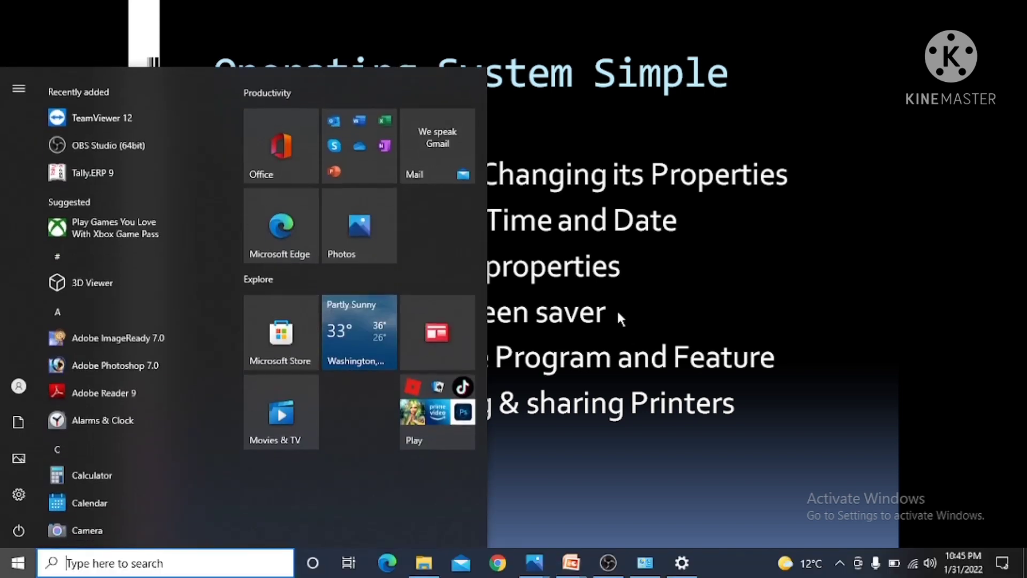
pyautogui.click(172, 564)
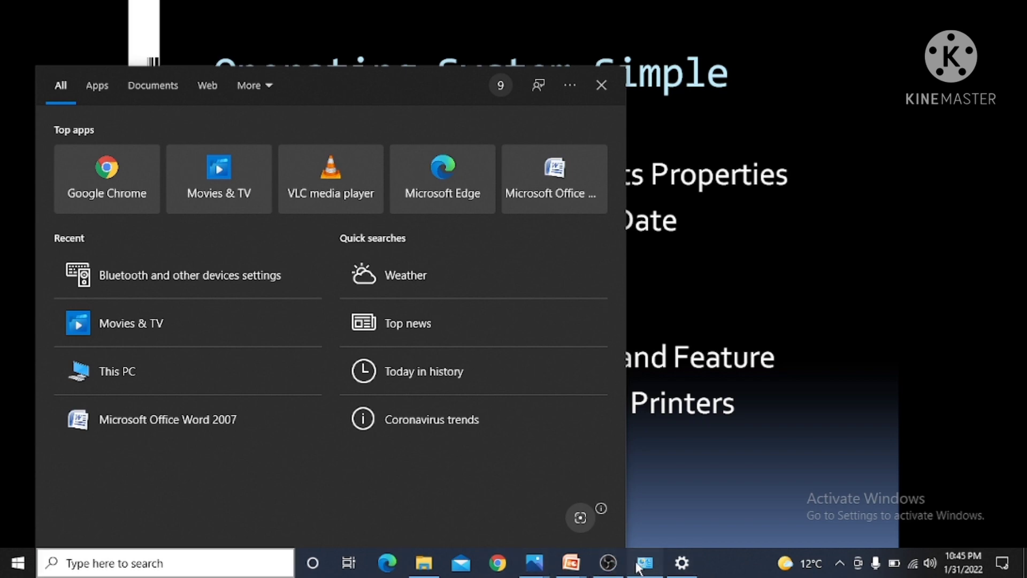
pyautogui.click(644, 562)
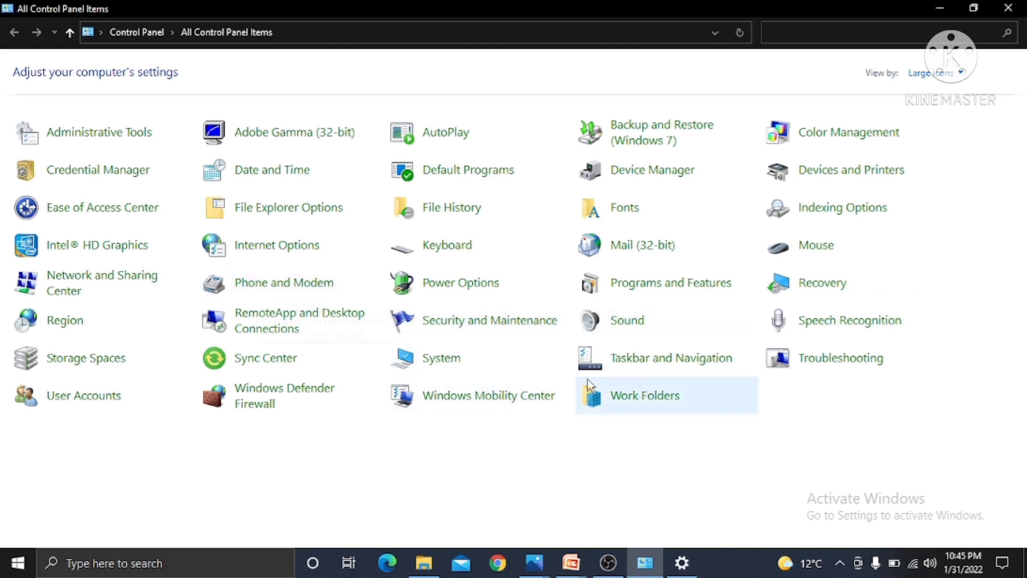
pyautogui.click(661, 288)
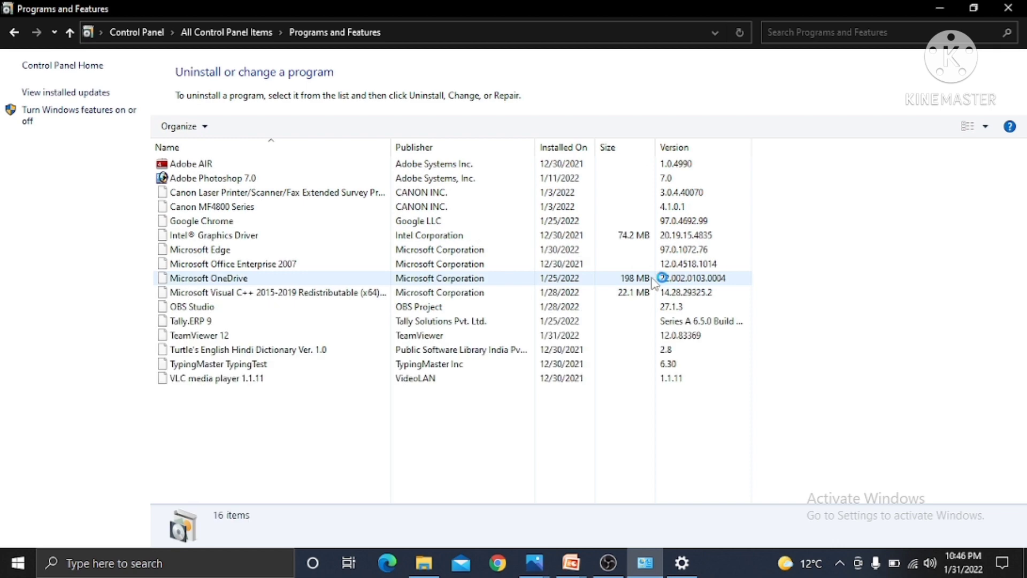
pyautogui.click(14, 32)
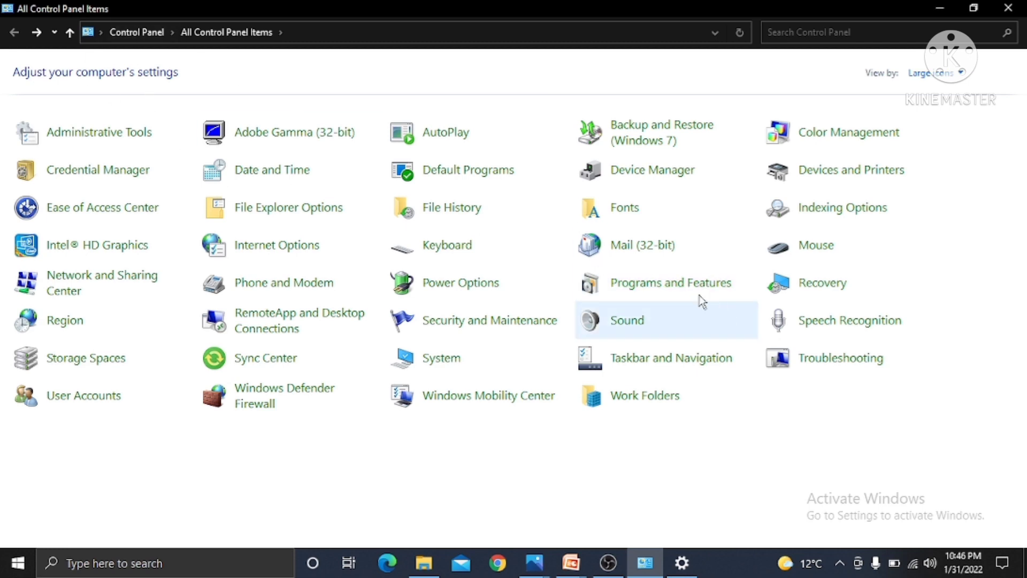
pyautogui.click(661, 284)
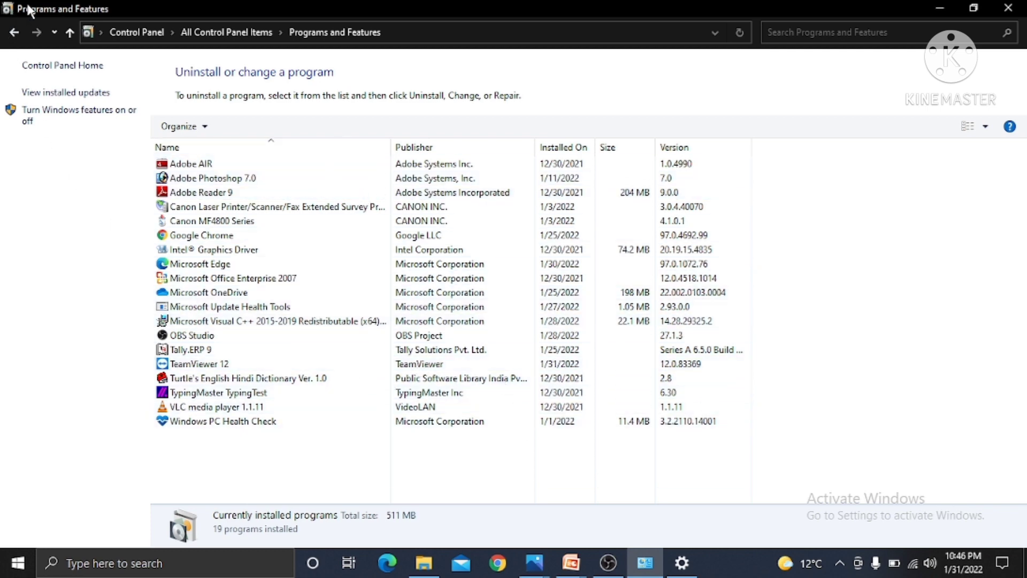
pyautogui.click(15, 32)
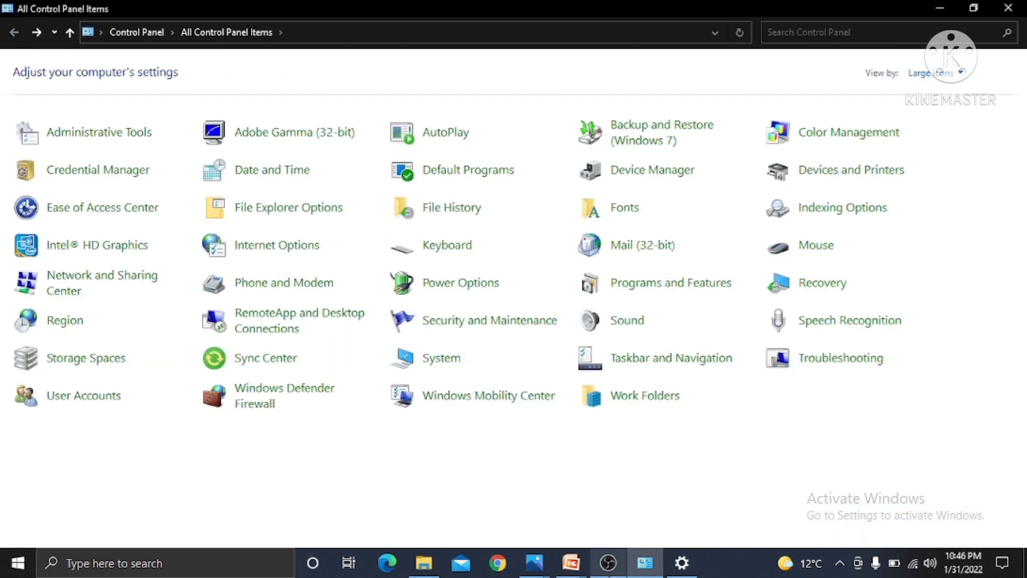
pyautogui.click(571, 563)
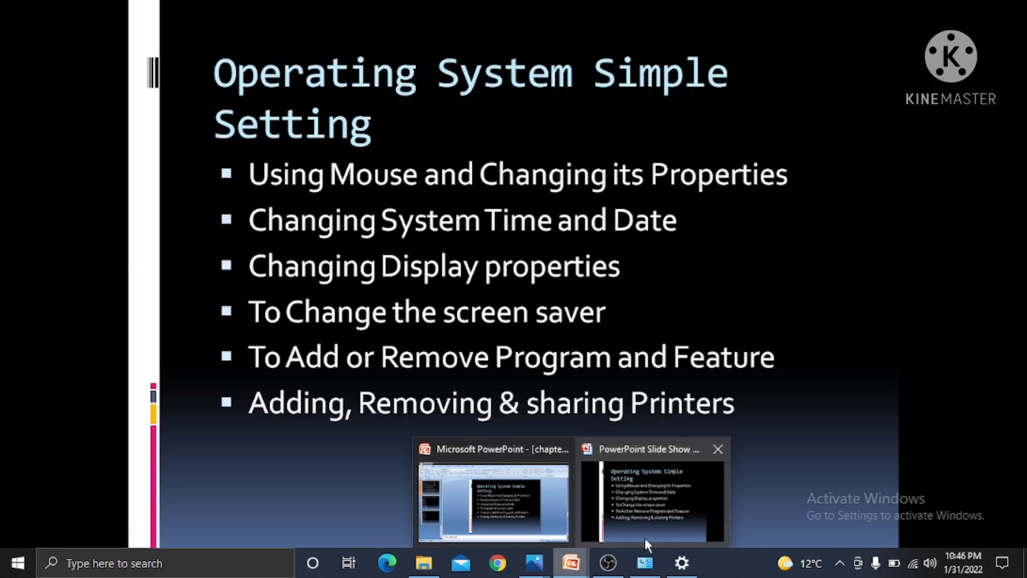
pyautogui.click(644, 538)
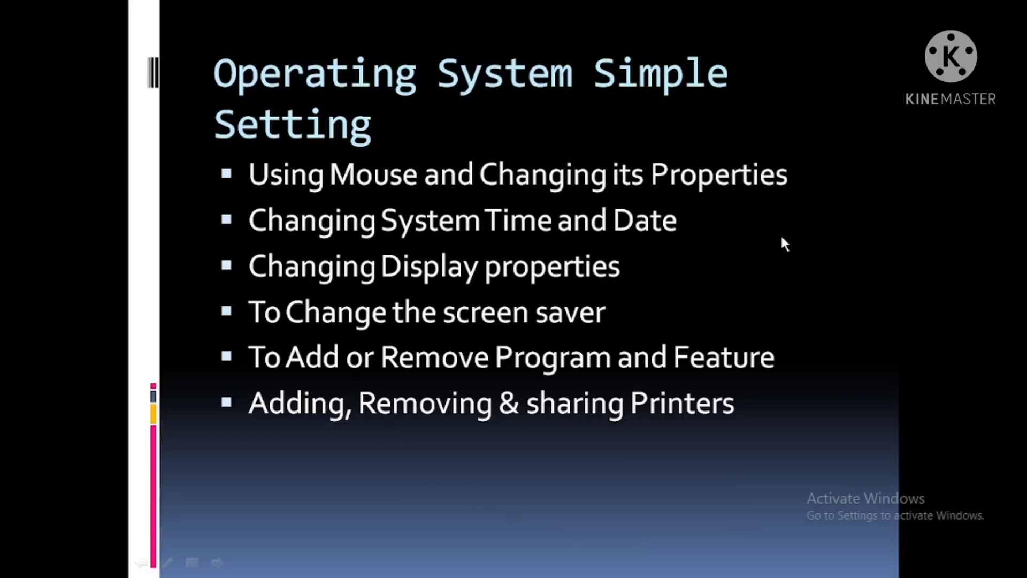
# Step: Switch back to Control Panel and open Devices and Printers
pyautogui.hotkey('alt', 'Tab')
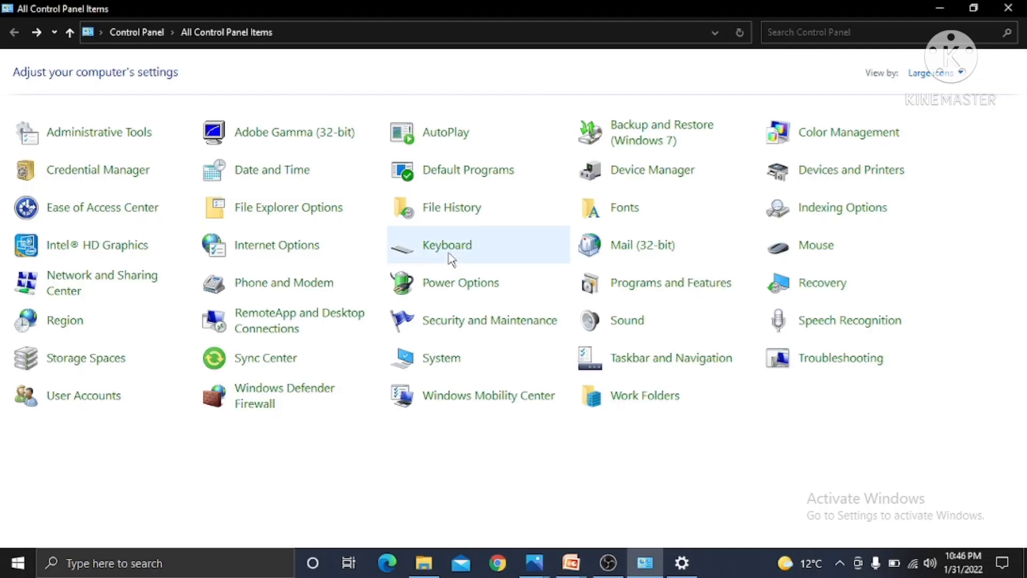
pyautogui.click(447, 256)
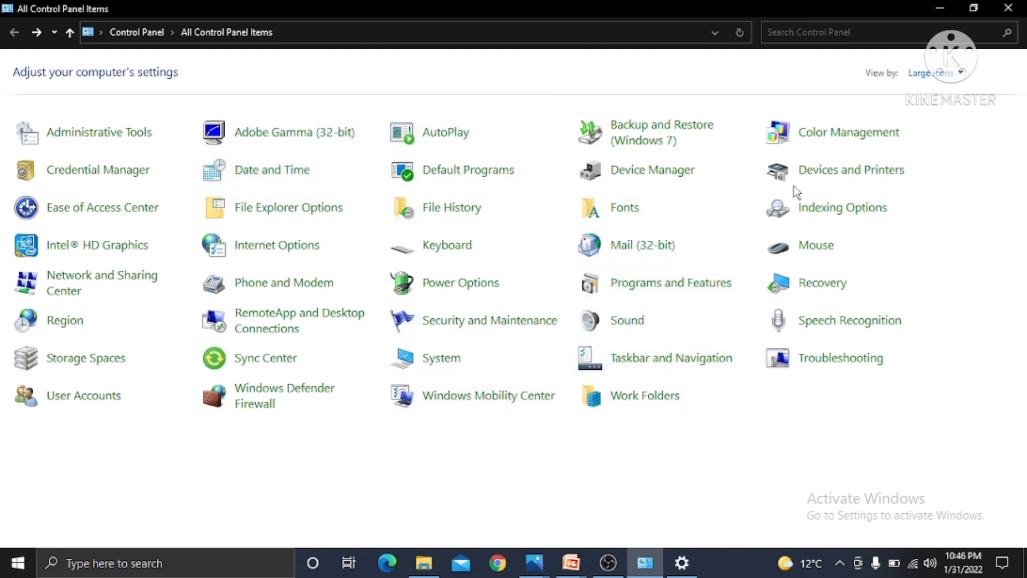
pyautogui.click(855, 170)
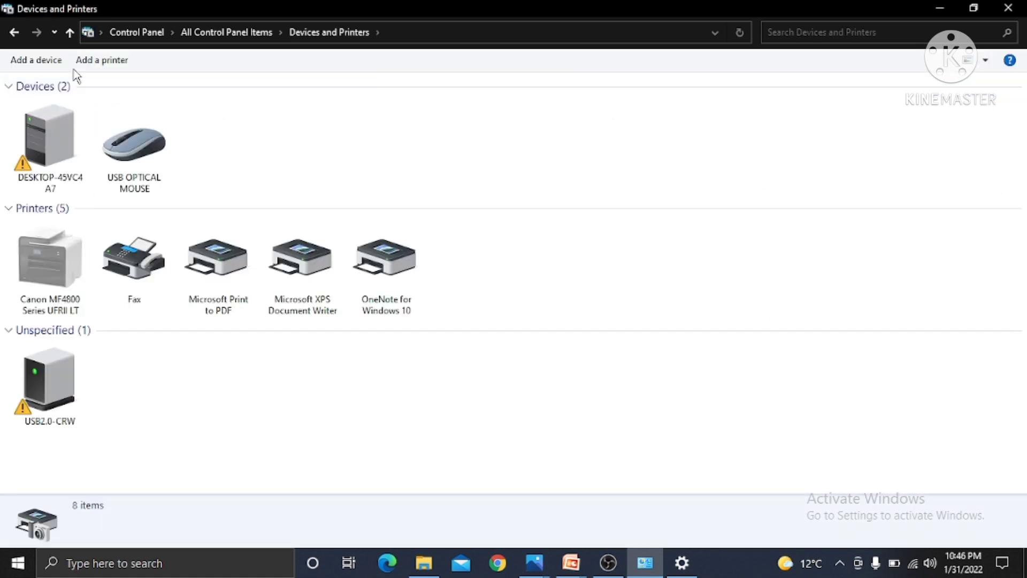
# Step: Start the search for a printer to add, cancel it, and check the status of the Canon MF4800 Series printer
pyautogui.click(121, 63)
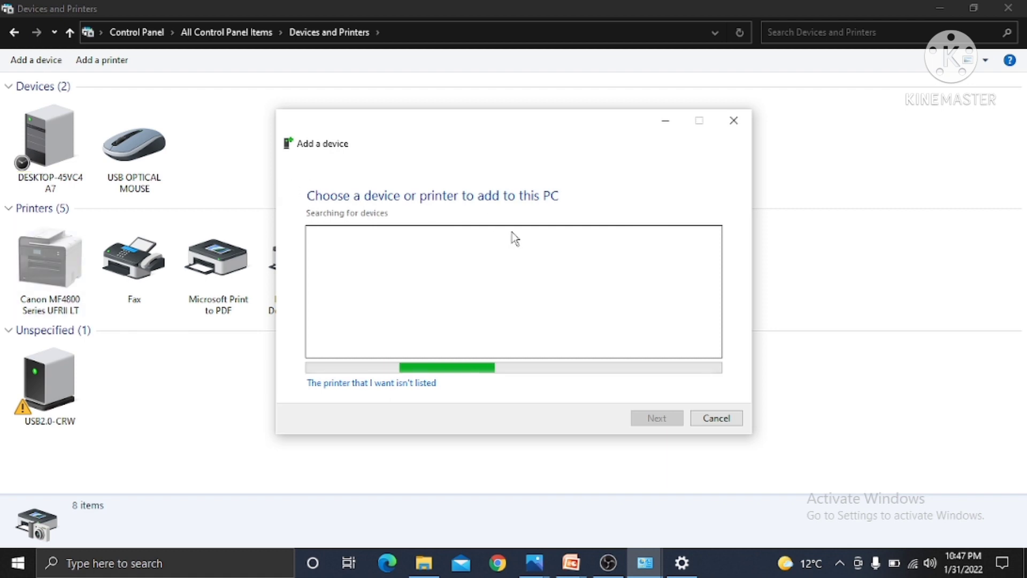
pyautogui.click(732, 419)
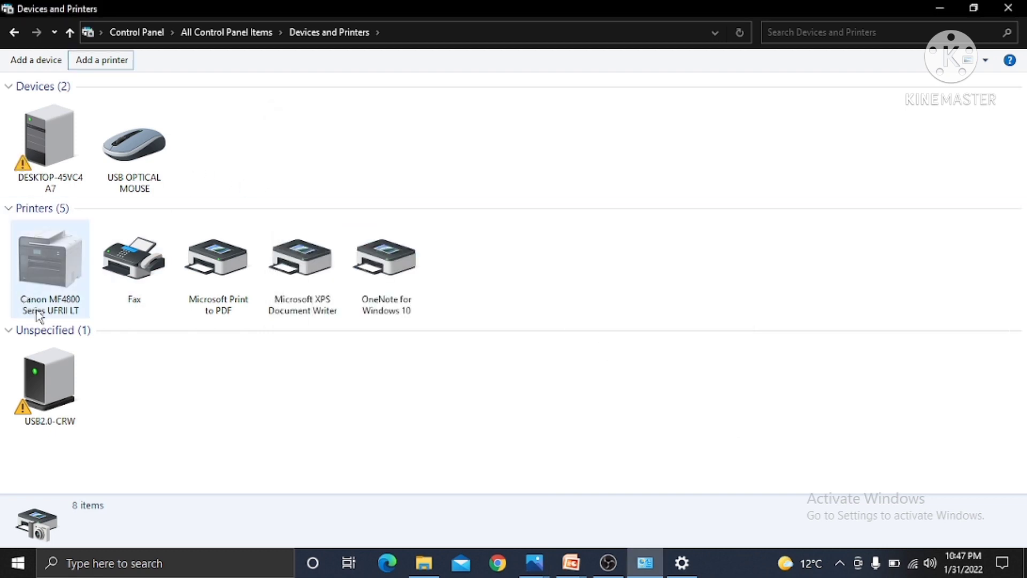
pyautogui.moveTo(39, 316)
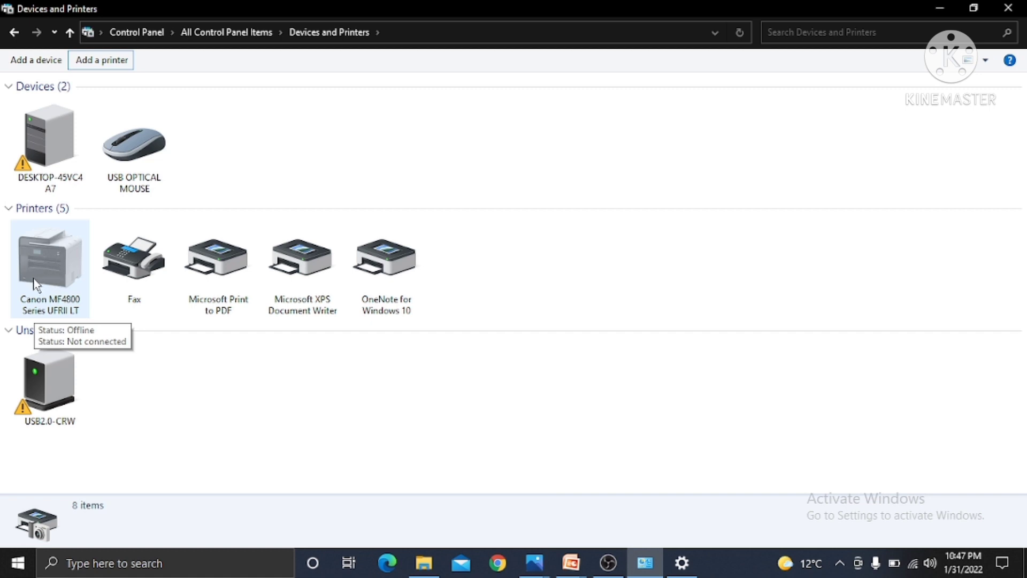
pyautogui.click(110, 62)
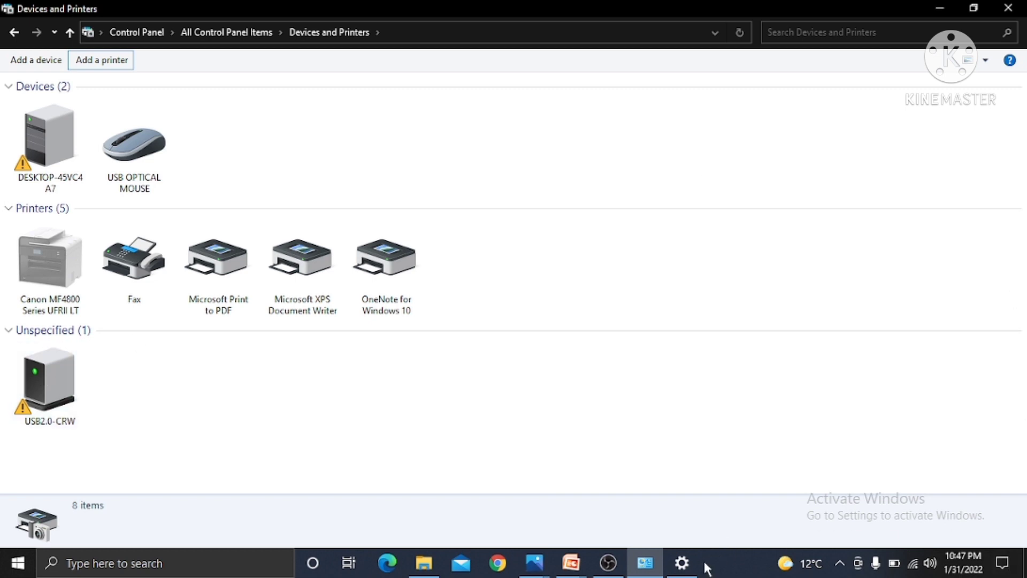
# Step: Switch back to the PowerPoint slide show and advance to the Types of file Extensions slide
pyautogui.moveTo(570, 563)
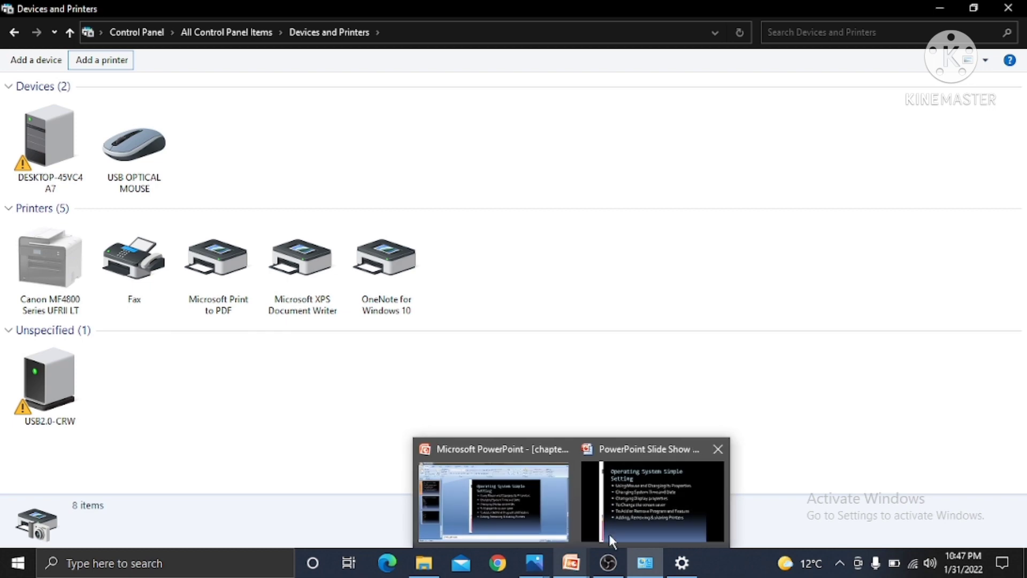
pyautogui.click(649, 514)
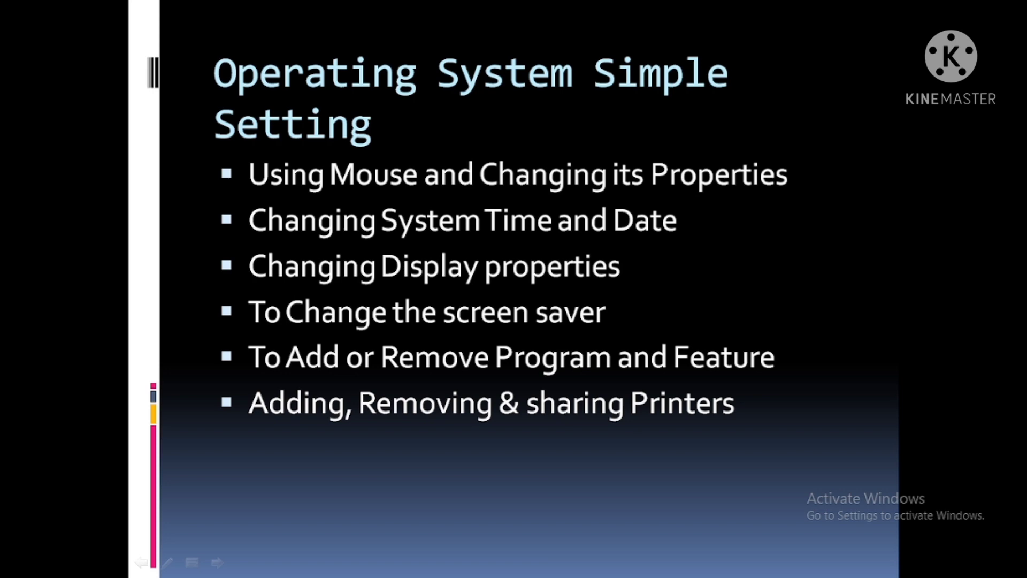
pyautogui.press('Right')
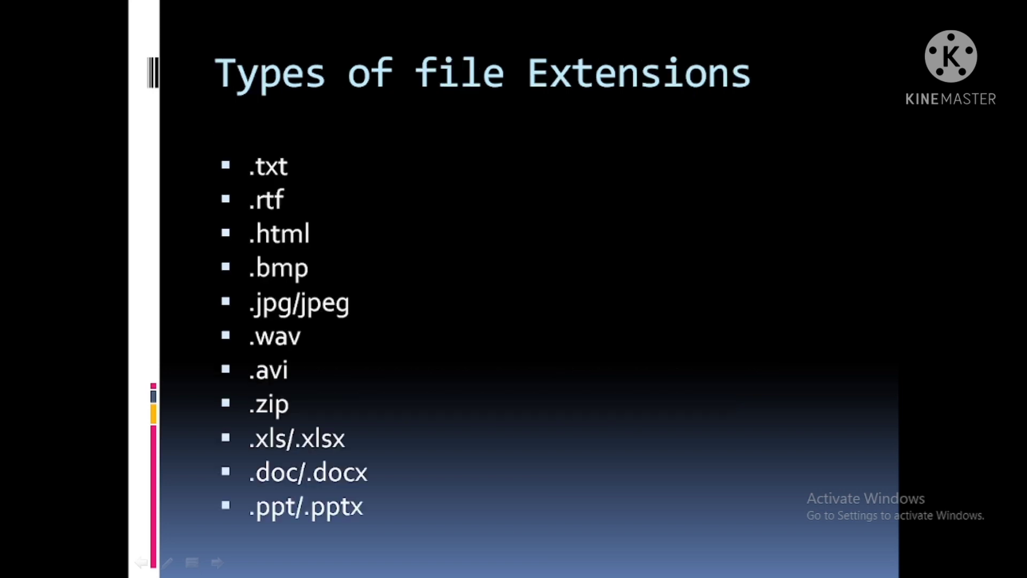